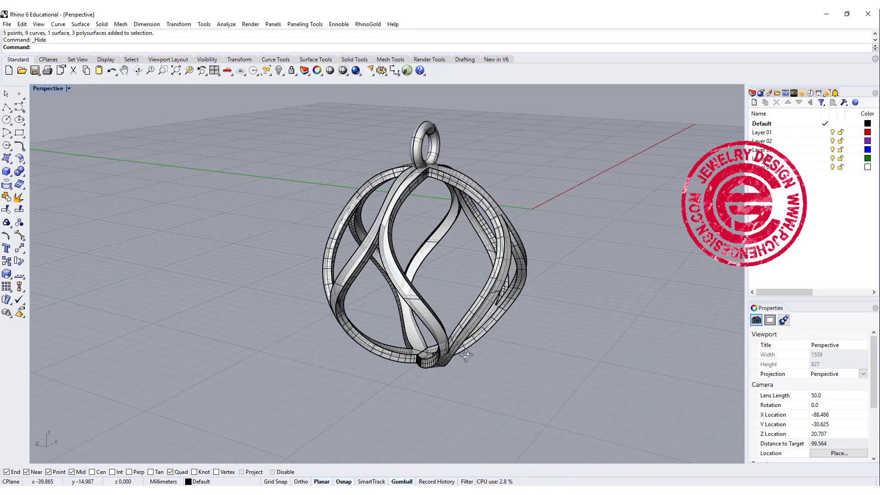
# Examine the finished cage pendant from several angles
pyautogui.moveTo(466, 357); pyautogui.dragTo(460, 312, button='right')
pyautogui.scroll(-4, 446, 352)
pyautogui.scroll(4, 423, 280)
pyautogui.moveTo(422, 280); pyautogui.dragTo(440, 290, button='right')
pyautogui.click(281, 233)
pyautogui.click(386, 247)
pyautogui.click(474, 242)
pyautogui.click(386, 234)
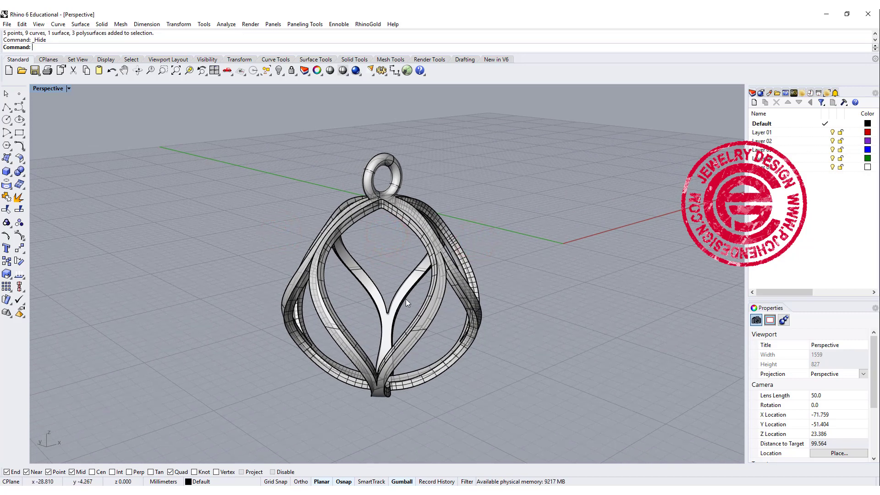
pyautogui.moveTo(479, 347); pyautogui.dragTo(470, 332, button='right')
pyautogui.moveTo(438, 307); pyautogui.dragTo(452, 308, button='right')
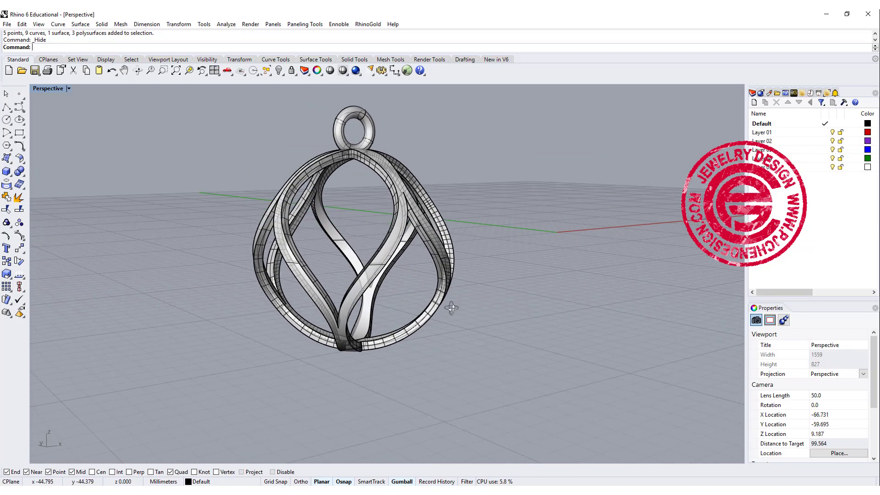
pyautogui.moveTo(388, 214); pyautogui.dragTo(432, 265, button='right')
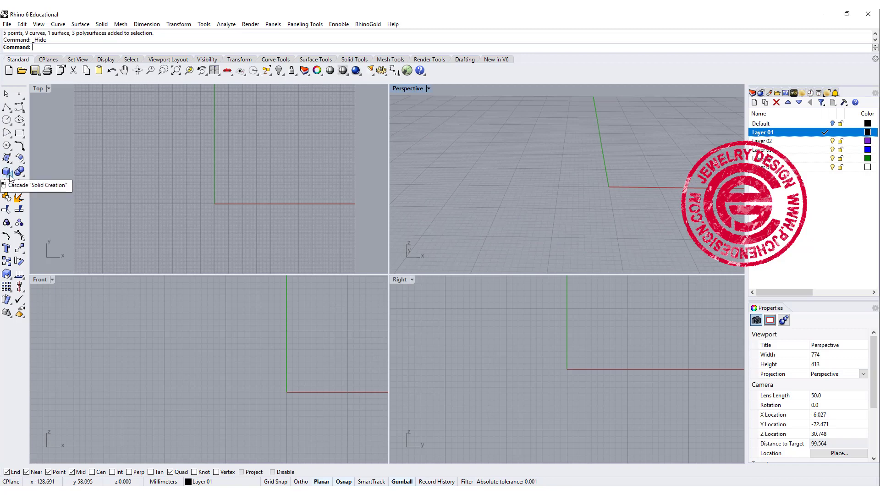
# Create a sphere centred on the origin with a diameter of about 23 mm
pyautogui.click(7, 172)
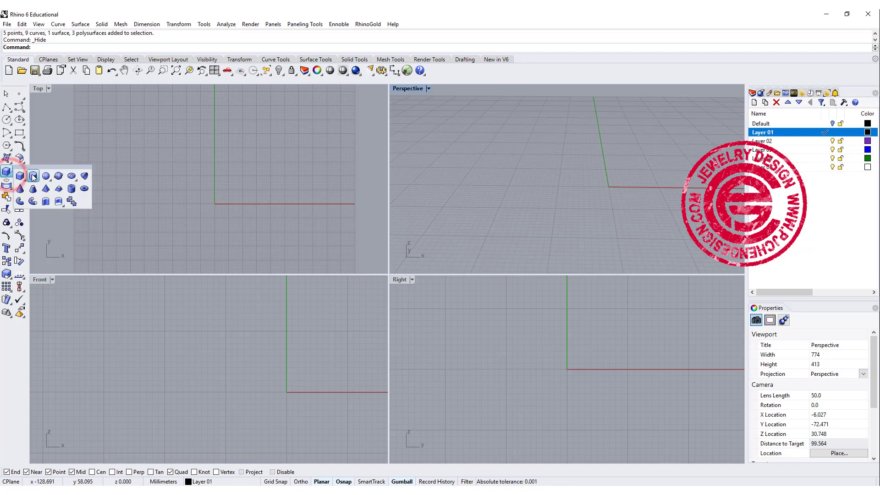
pyautogui.click(46, 179)
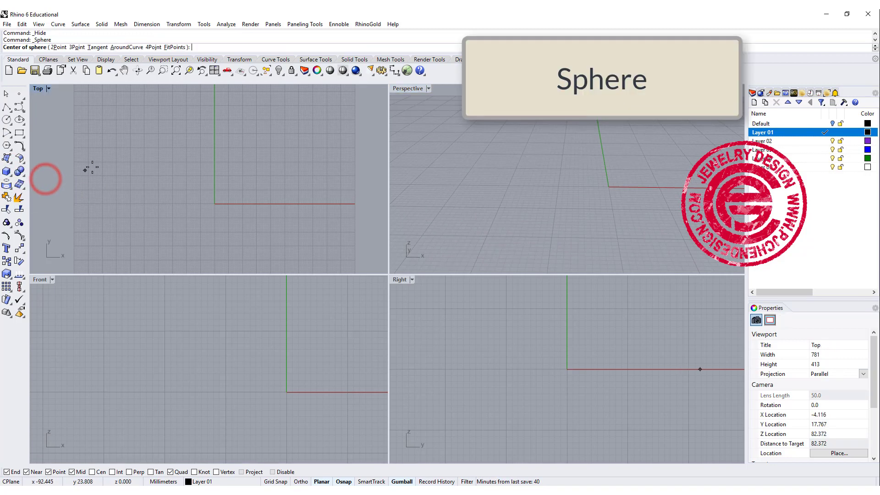
pyautogui.write('0')
pyautogui.press('Return')
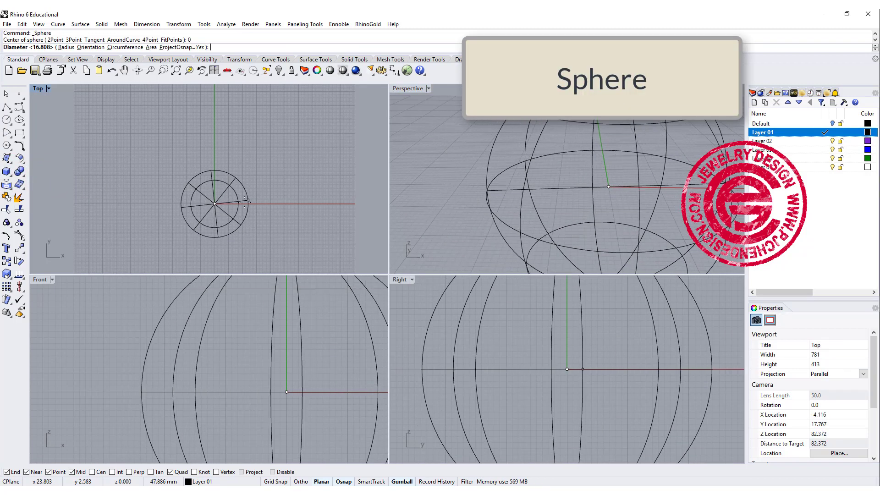
pyautogui.scroll(8, 231, 203)
pyautogui.press('F8')
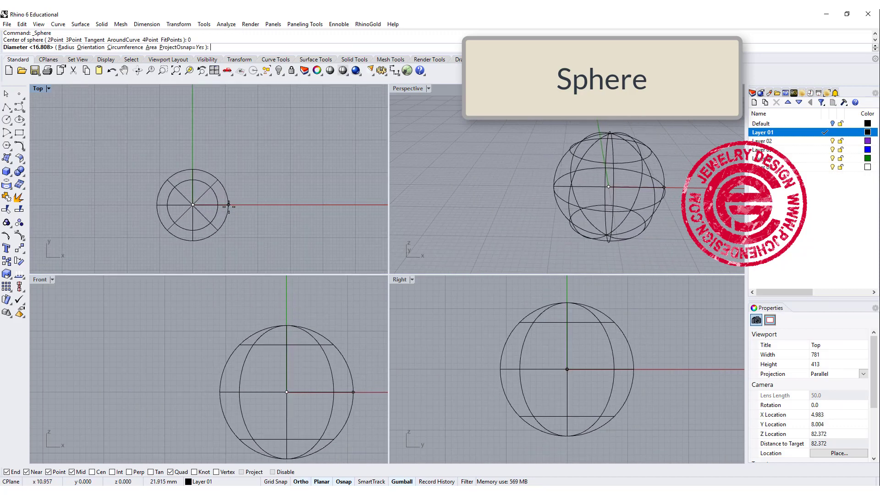
pyautogui.click(231, 206)
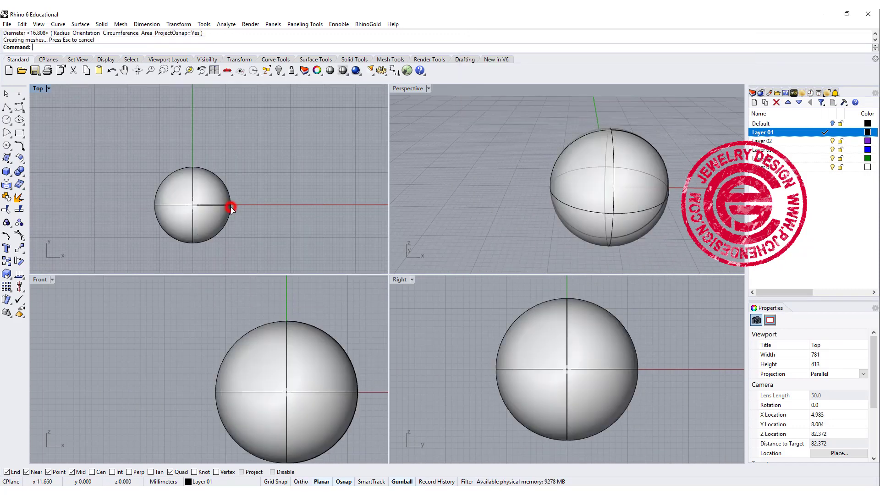
# Create the UV curve of the sphere's surface with CreateUVCrv
pyautogui.scroll(-2, 234, 215)
pyautogui.moveTo(232, 200); pyautogui.dragTo(222, 178, button='right')
pyautogui.moveTo(247, 350); pyautogui.dragTo(168, 335, button='right')
pyautogui.click(199, 193)
pyautogui.click(199, 194)
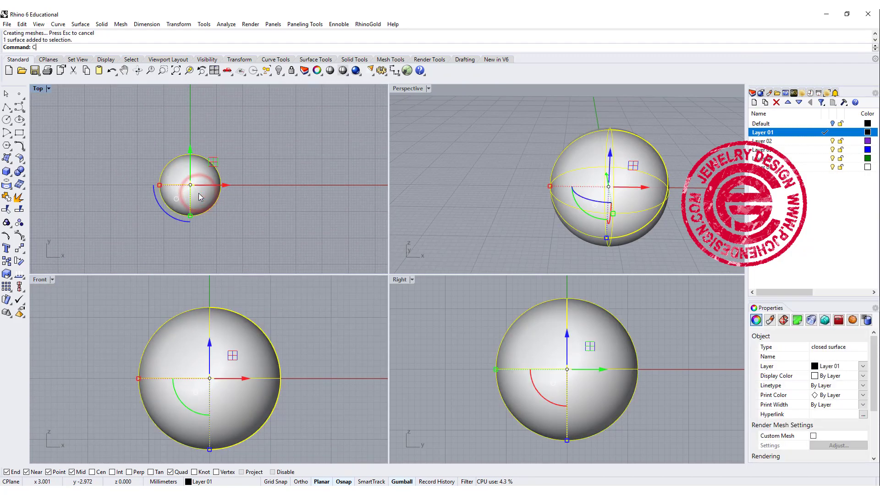
pyautogui.press('Return')
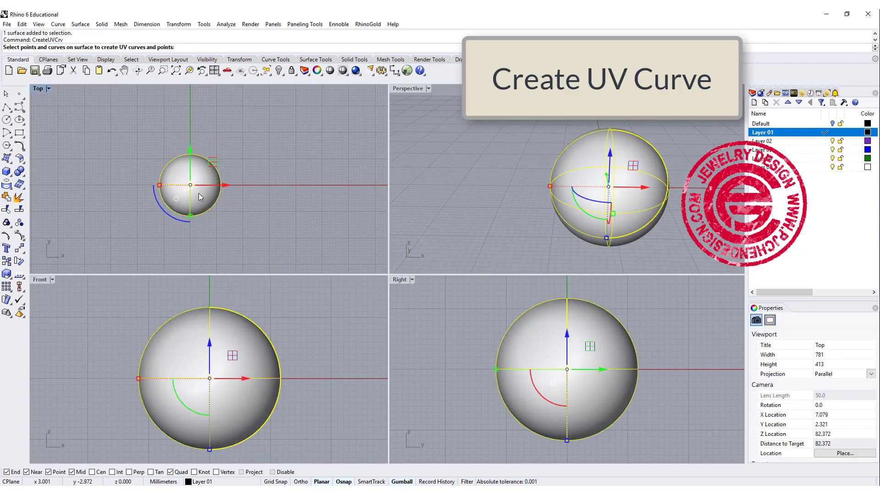
pyautogui.press('Return')
# Move the rectangular UV curve clear of the sphere, above the X axis, and maximize the Top view
pyautogui.scroll(-1, 290, 157)
pyautogui.moveTo(302, 121); pyautogui.dragTo(233, 168, button='right')
pyautogui.moveTo(246, 162); pyautogui.dragTo(284, 157)
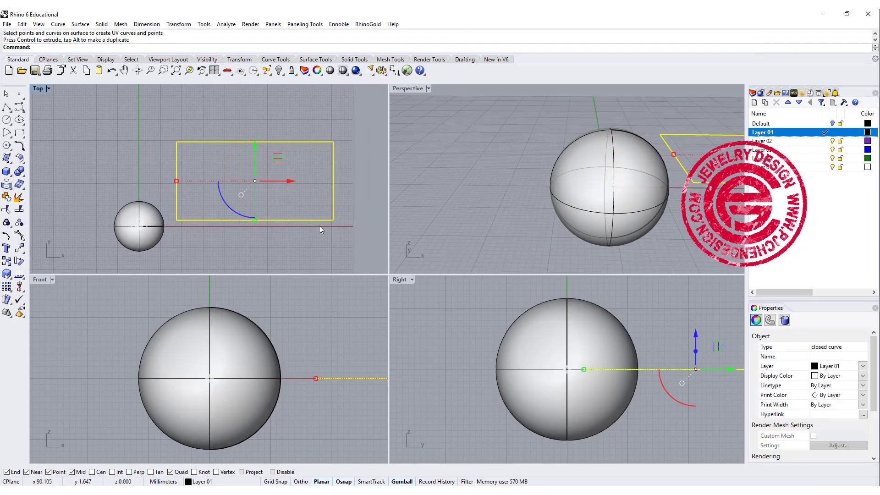
pyautogui.doubleClick(37, 87)
pyautogui.moveTo(428, 262); pyautogui.dragTo(367, 229, button='right')
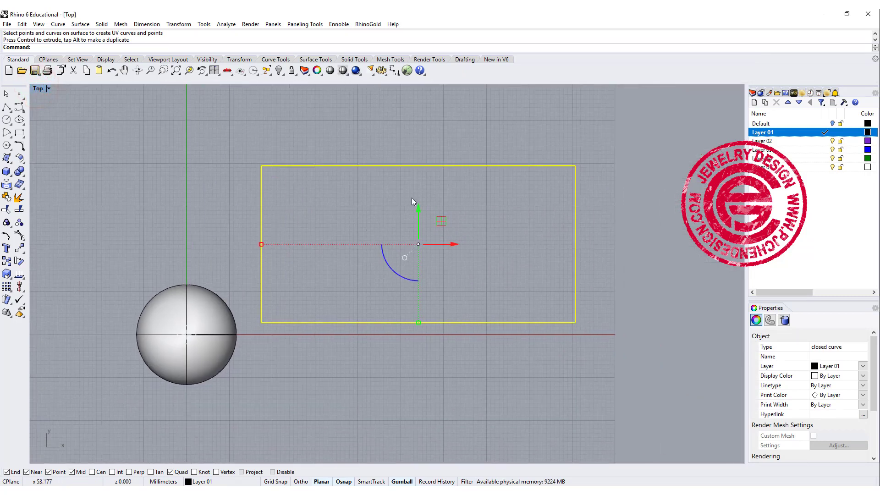
pyautogui.click(340, 187)
pyautogui.scroll(-2, 331, 183)
pyautogui.moveTo(324, 180); pyautogui.dragTo(278, 178, button='right')
pyautogui.scroll(1, 279, 178)
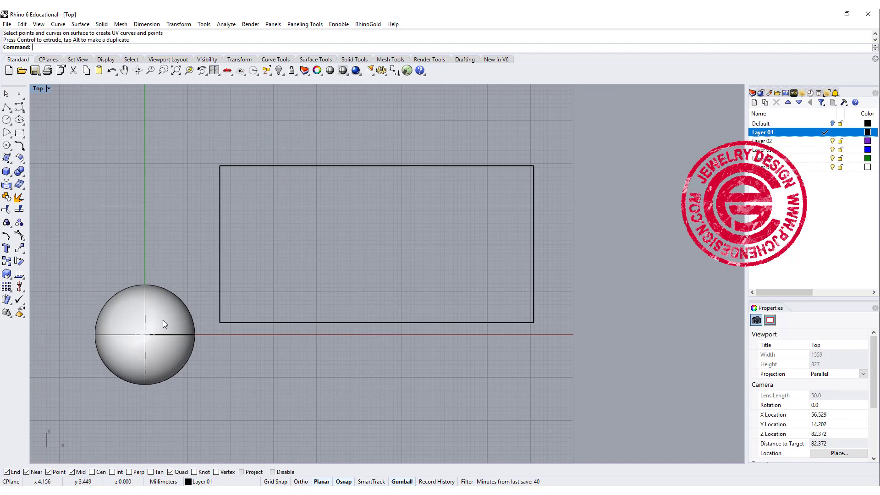
# Explode the UV rectangle into separate line segments
pyautogui.click(400, 341)
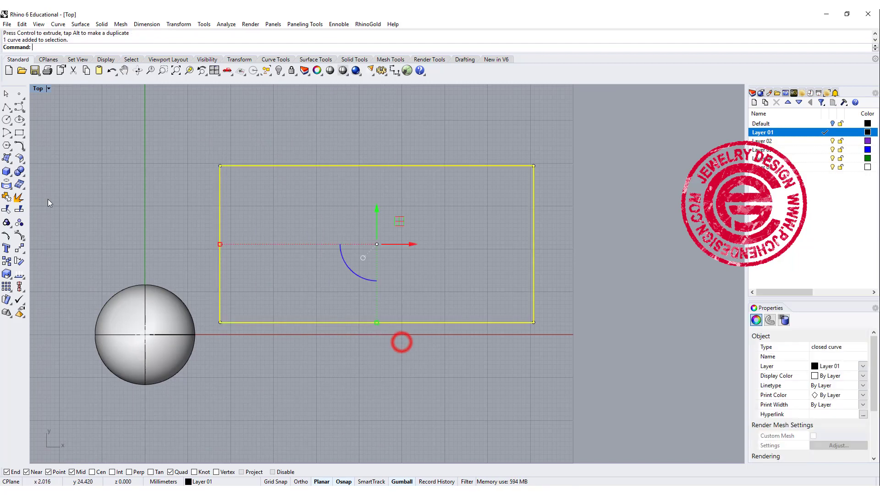
pyautogui.click(18, 236)
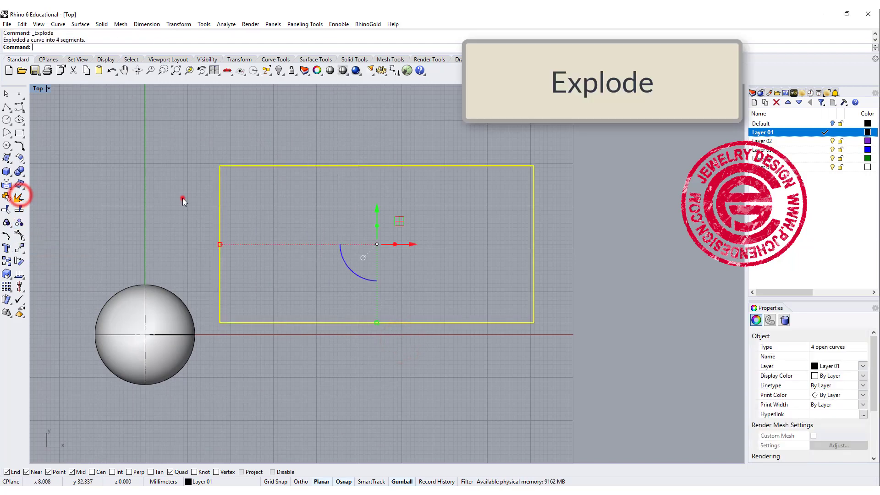
pyautogui.click(183, 198)
# Divide the rectangle's upper and lower lines into 4 segments each
pyautogui.moveTo(420, 350); pyautogui.dragTo(360, 135)
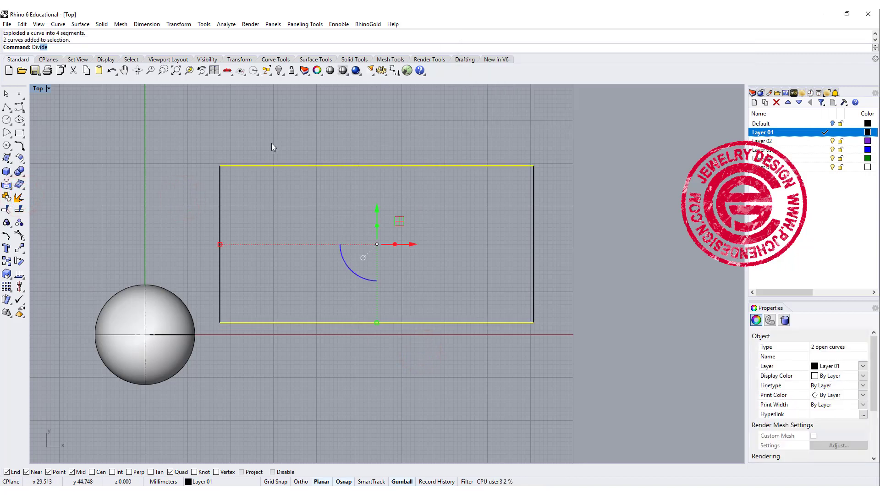
pyautogui.press('Return')
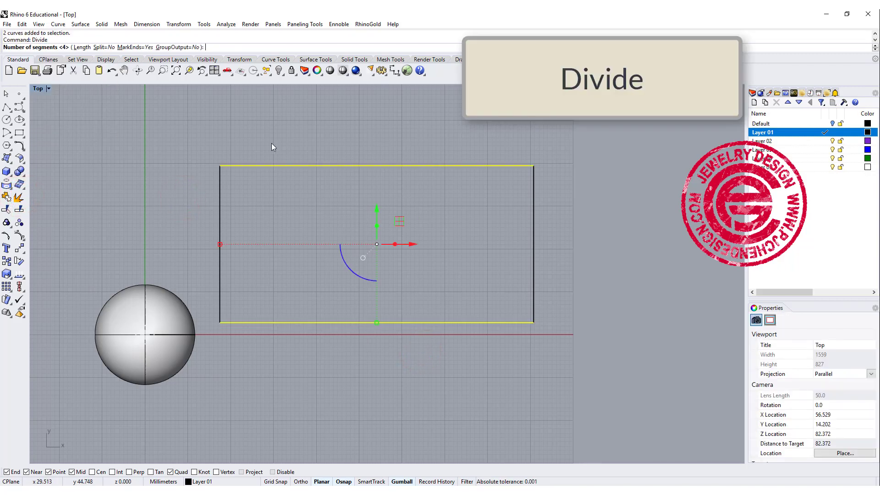
pyautogui.rightClick(313, 203)
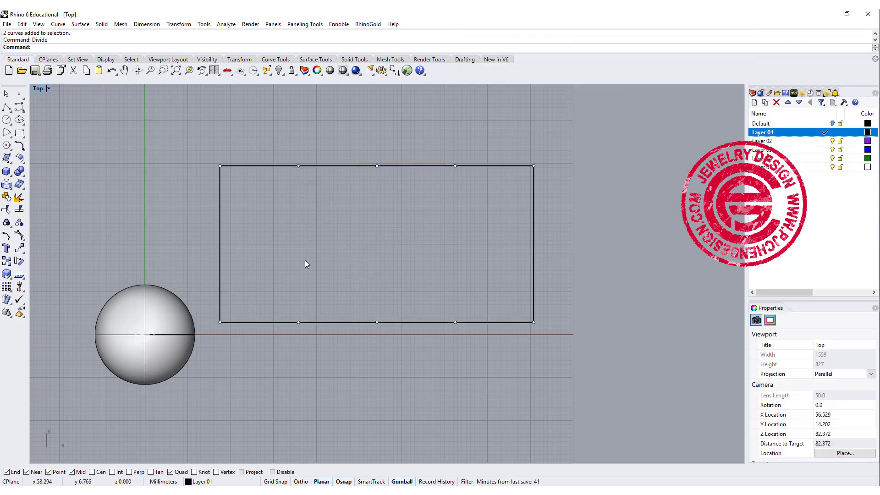
# Draw three vertical lines joining the matching division points on the rectangle's lower and upper edges
pyautogui.click(7, 108)
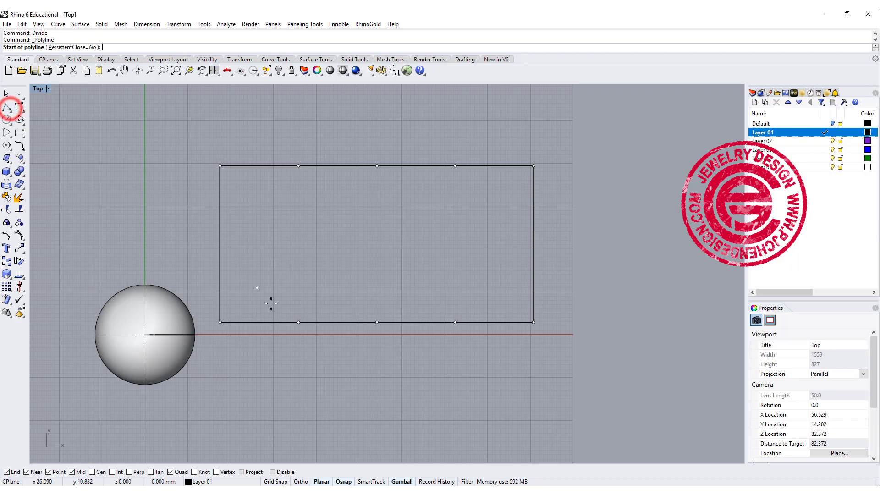
pyautogui.click(298, 322)
pyautogui.click(299, 166)
pyautogui.press('Return')
pyautogui.press('Return')
pyautogui.click(377, 322)
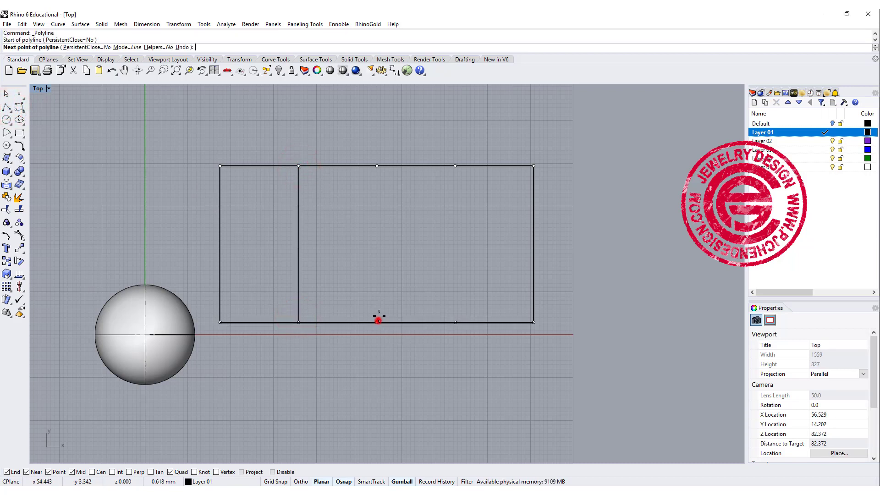
pyautogui.click(377, 166)
pyautogui.press('Return')
pyautogui.press('Return')
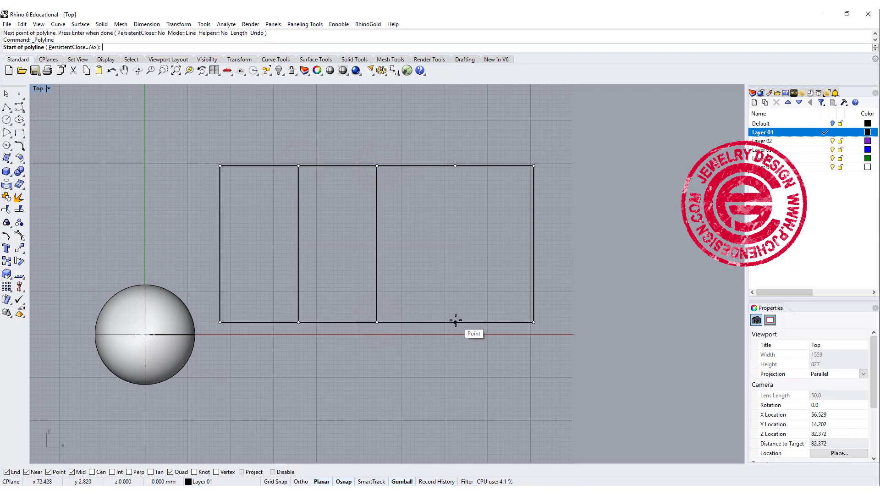
pyautogui.click(456, 322)
pyautogui.click(455, 166)
# Draw a horizontal line between the midpoints of the rectangle's left and right sides
pyautogui.press('Return')
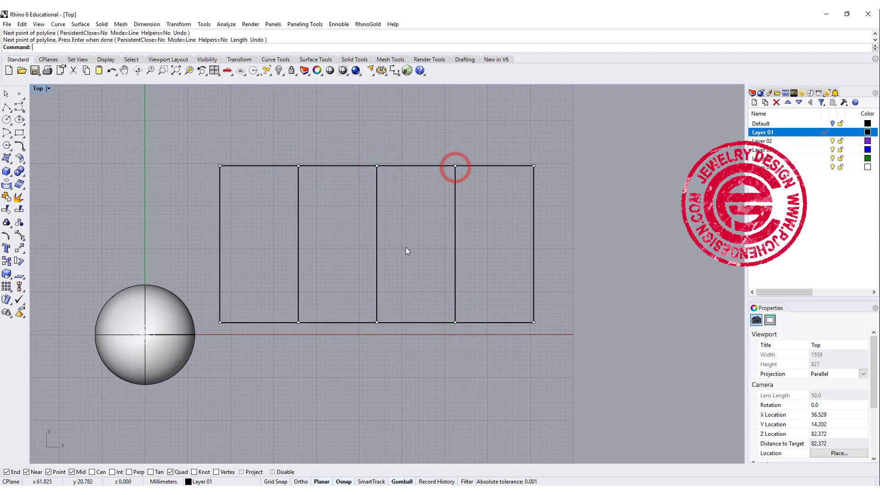
pyautogui.press('Return')
pyautogui.click(221, 244)
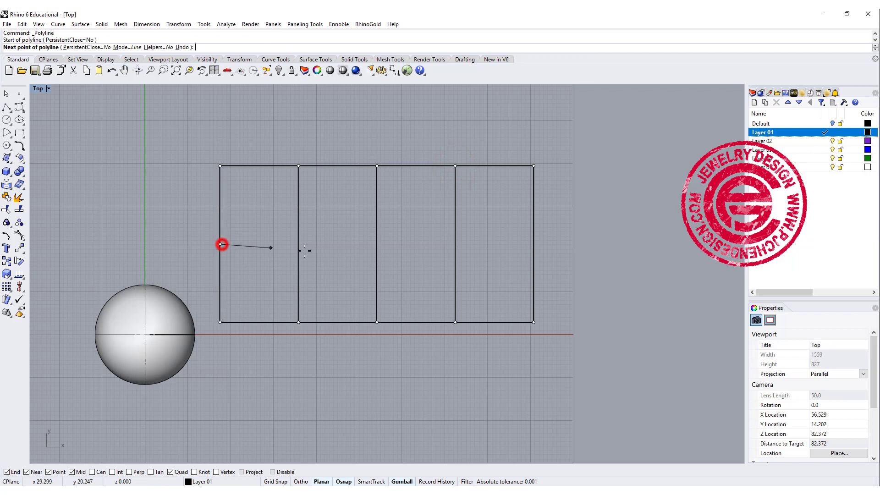
pyautogui.click(534, 244)
pyautogui.press('Return')
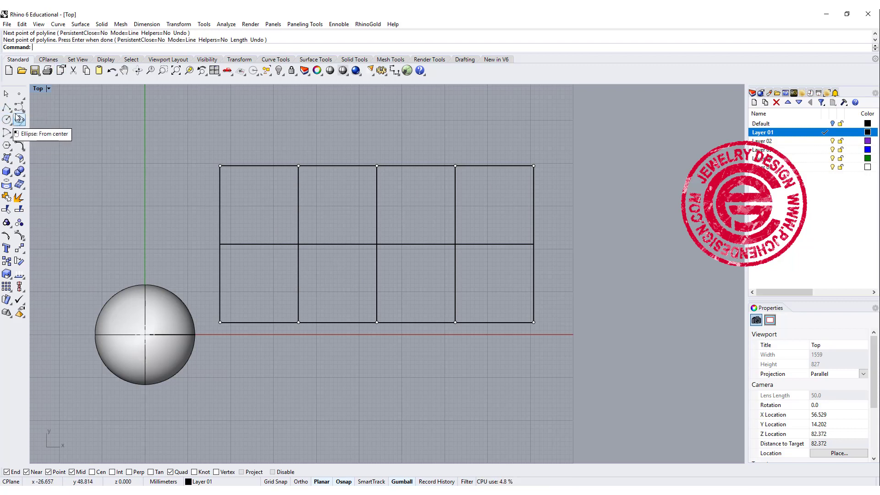
pyautogui.click(6, 133)
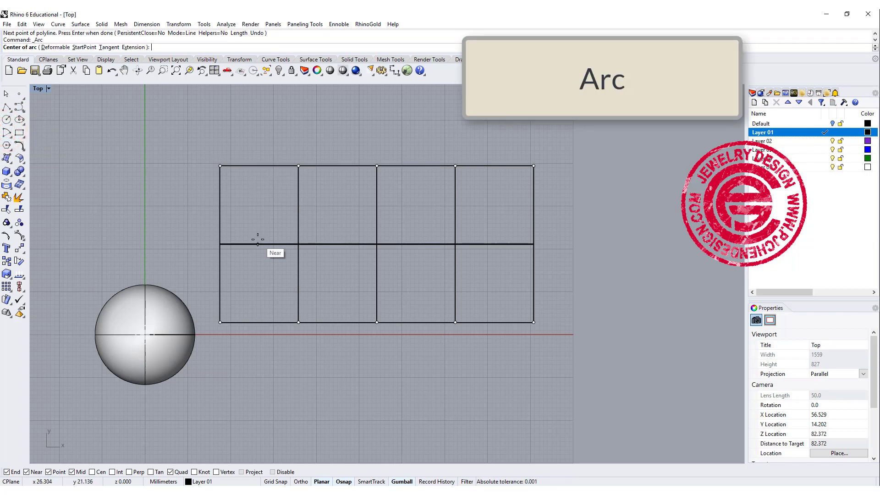
pyautogui.scroll(1, 263, 165)
pyautogui.scroll(3, 263, 165)
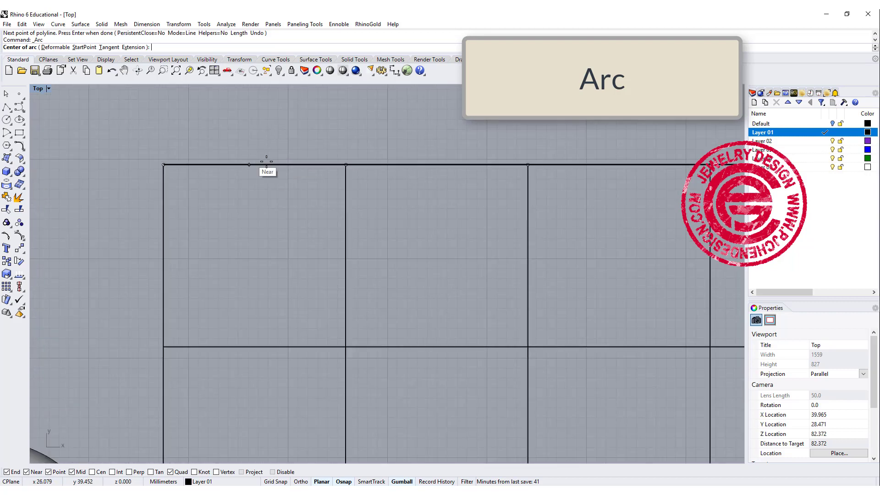
pyautogui.scroll(-3, 261, 165)
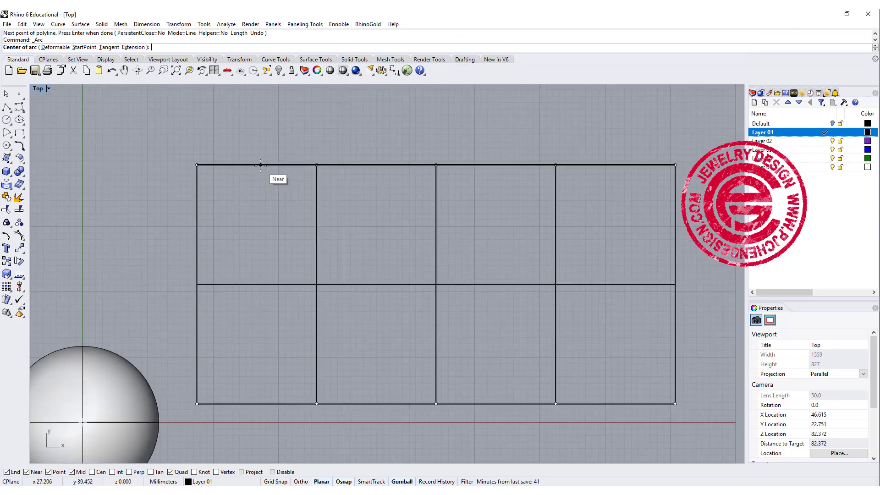
pyautogui.press('Escape')
# Split the rectangle's upper line at the first vertical divider
pyautogui.click(258, 166)
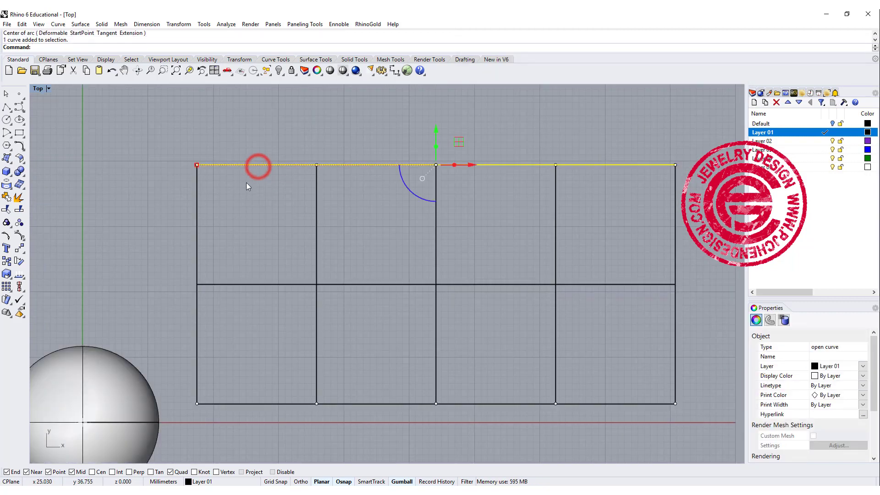
pyautogui.click(20, 222)
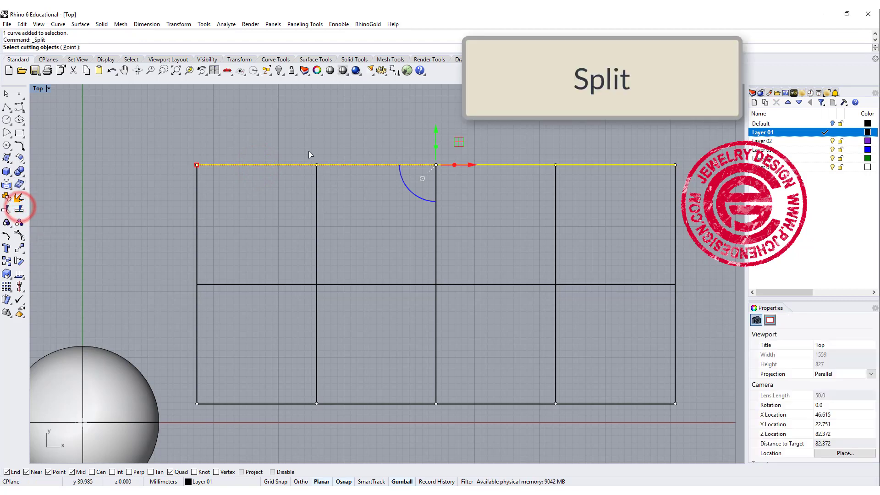
pyautogui.click(286, 133)
pyautogui.moveTo(317, 165); pyautogui.dragTo(342, 214)
pyautogui.press('Return')
pyautogui.click(343, 212)
pyautogui.click(297, 163)
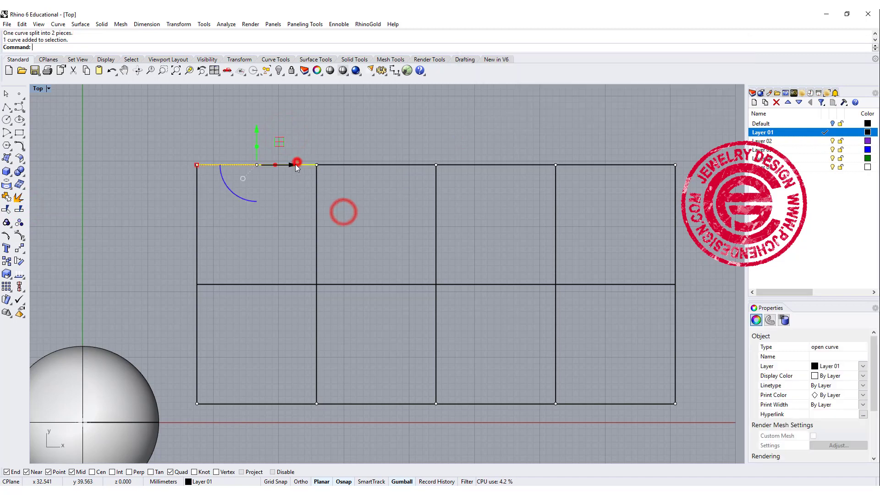
pyautogui.click(277, 210)
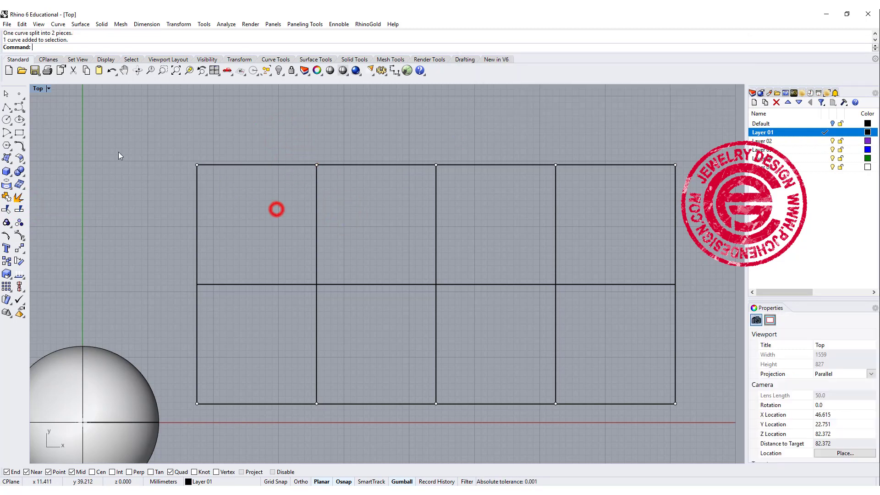
# Draw a semicircular arc above the first cell, centred on its upper edge's midpoint and spanning from the left corner to the right
pyautogui.click(7, 133)
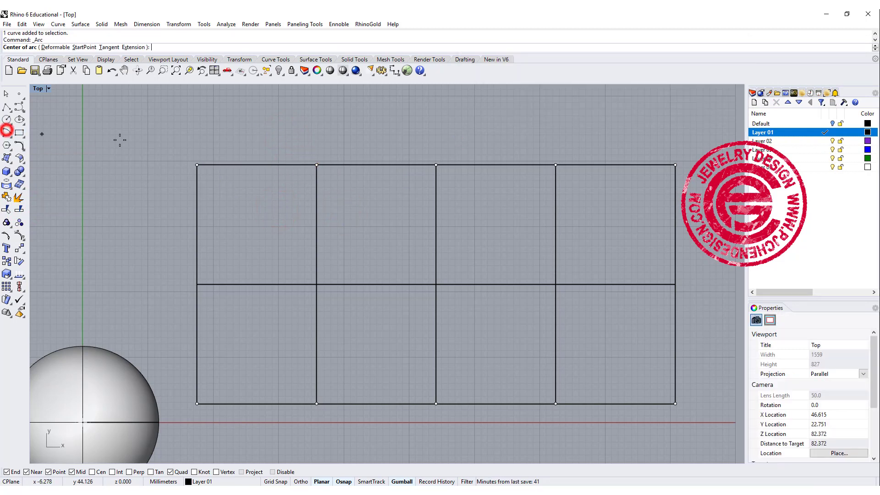
pyautogui.click(256, 165)
pyautogui.click(197, 165)
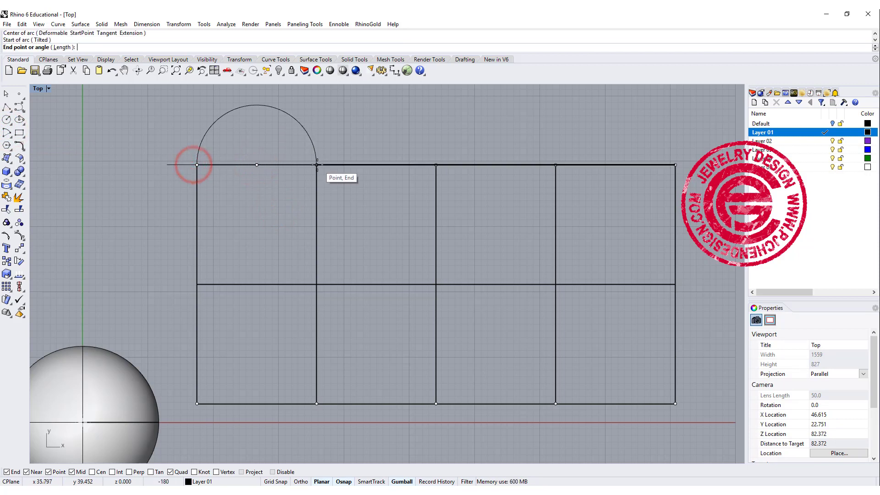
pyautogui.click(316, 164)
# Move the semicircular arc down into the first cell so its top point sits on the midpoint of the cell's upper edge
pyautogui.click(310, 136)
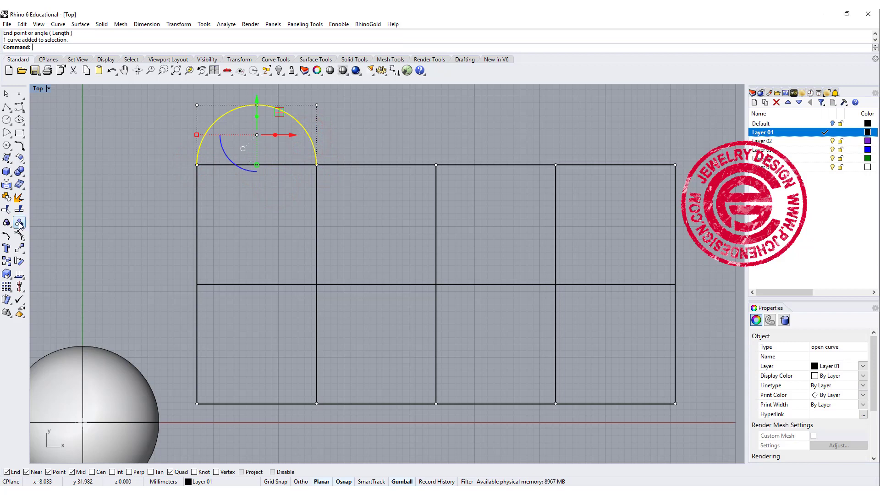
pyautogui.click(20, 252)
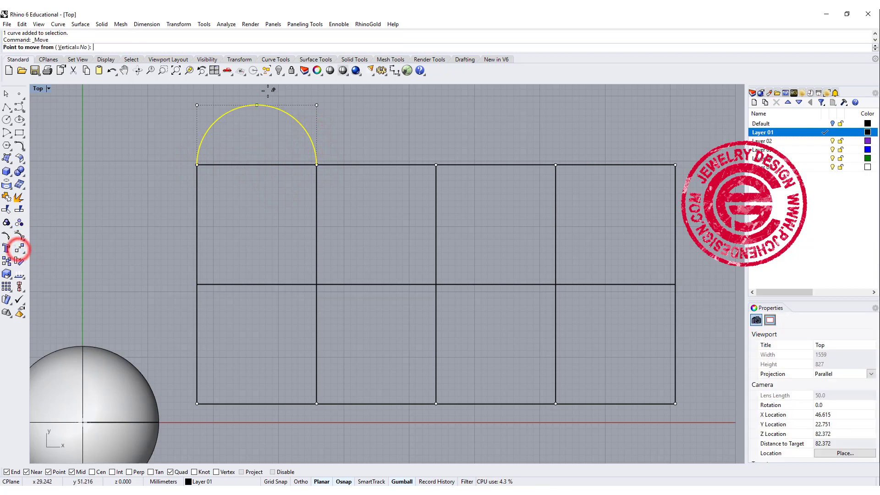
pyautogui.click(257, 105)
pyautogui.click(257, 165)
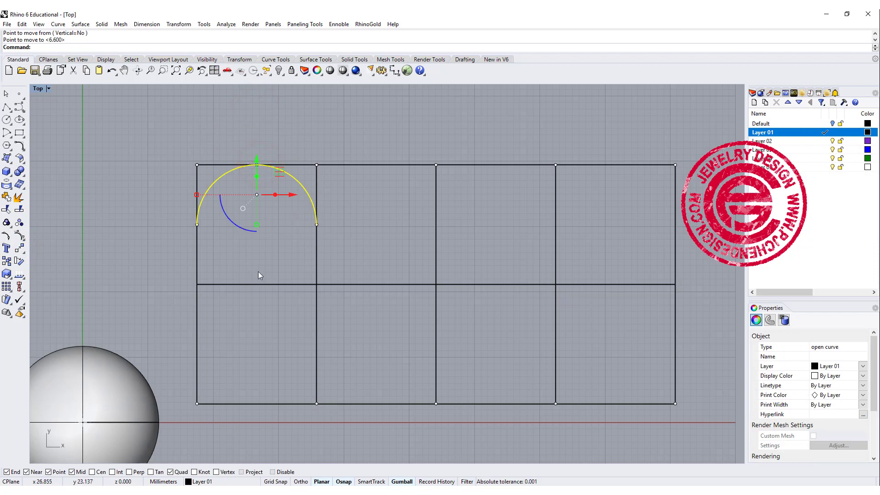
# Mirror the arc across the rectangle's horizontal centre line to create a matching arc at the lower edge of the first column
pyautogui.moveTo(275, 255); pyautogui.dragTo(289, 235, button='right')
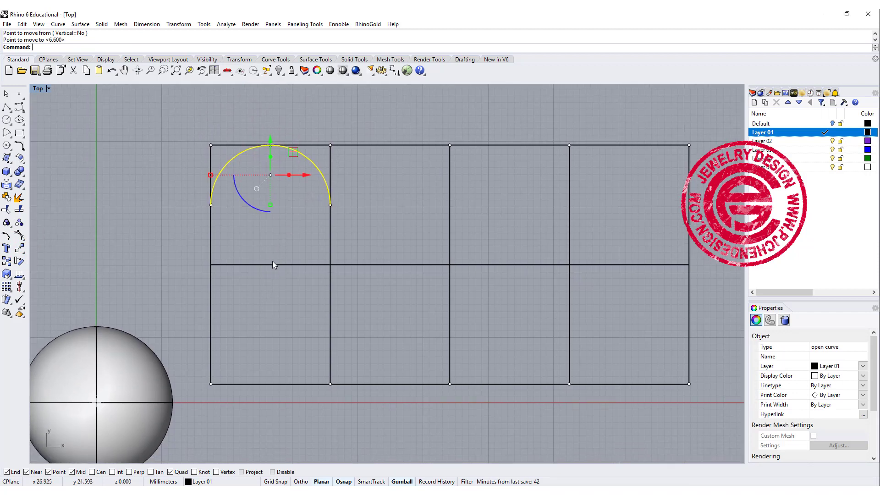
pyautogui.click(23, 250)
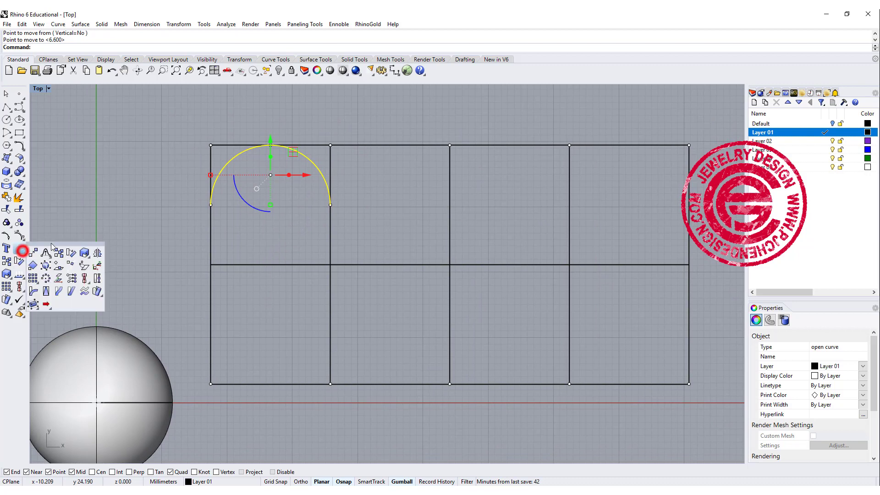
pyautogui.click(96, 250)
pyautogui.click(282, 264)
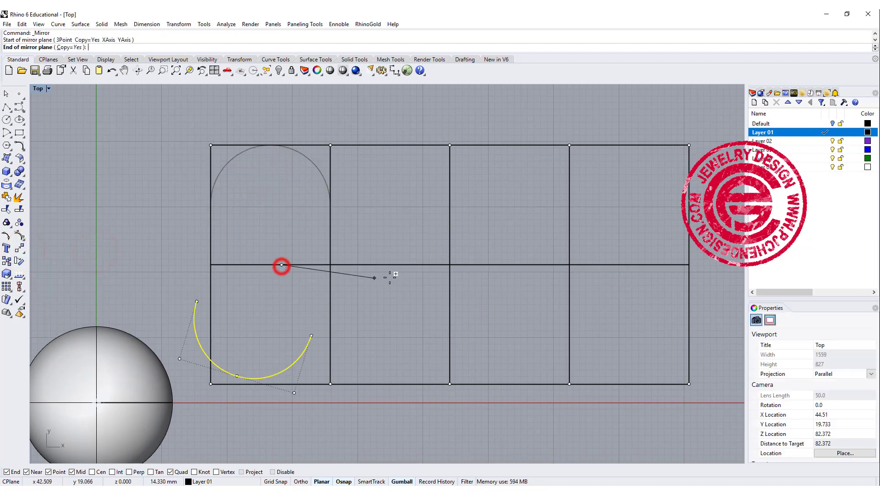
pyautogui.click(397, 268)
pyautogui.click(392, 305)
pyautogui.scroll(-3, 257, 273)
pyautogui.scroll(2, 288, 320)
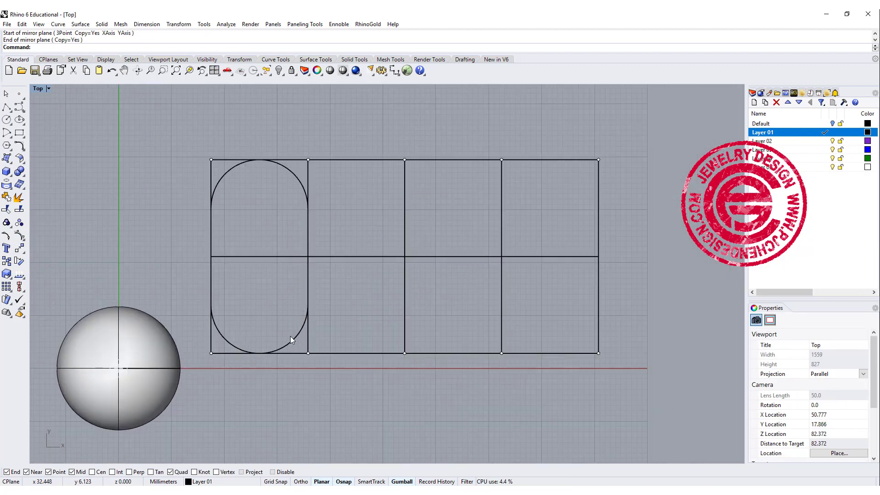
# Move the lower arc half a cell to the right so its lowest point sits at the foot of the first vertical divider
pyautogui.click(296, 335)
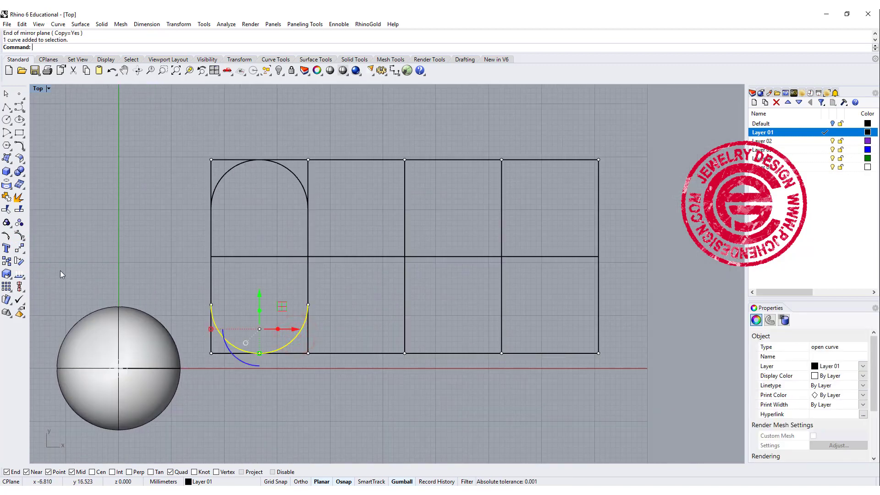
pyautogui.click(19, 248)
pyautogui.click(259, 353)
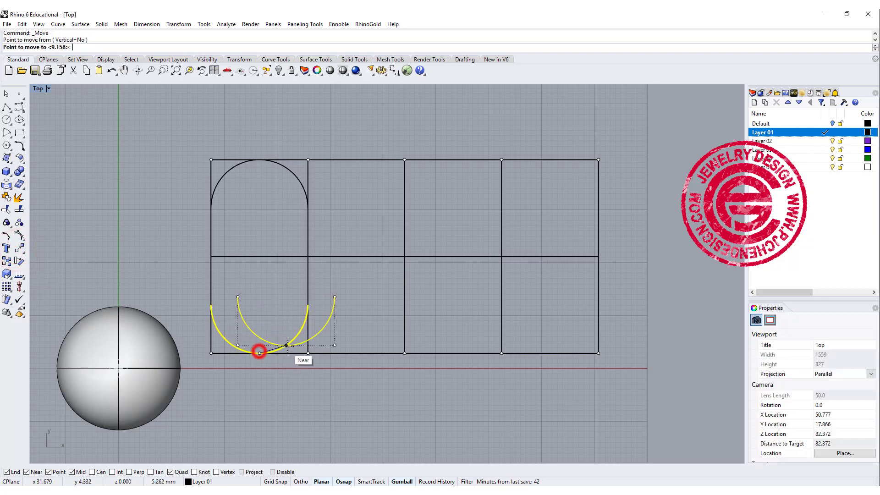
pyautogui.click(308, 353)
pyautogui.click(360, 386)
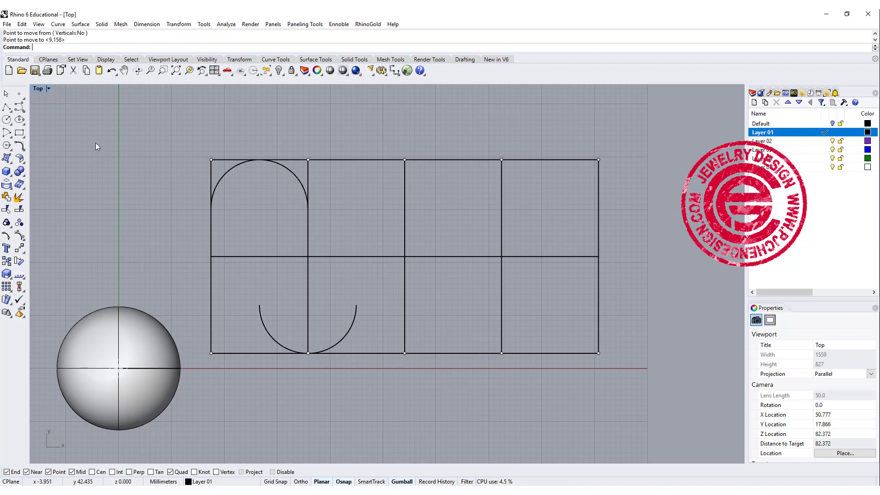
# Blend the left end of the lower arc to the right end of the upper arc with an S-shaped blend curve
pyautogui.click(20, 147)
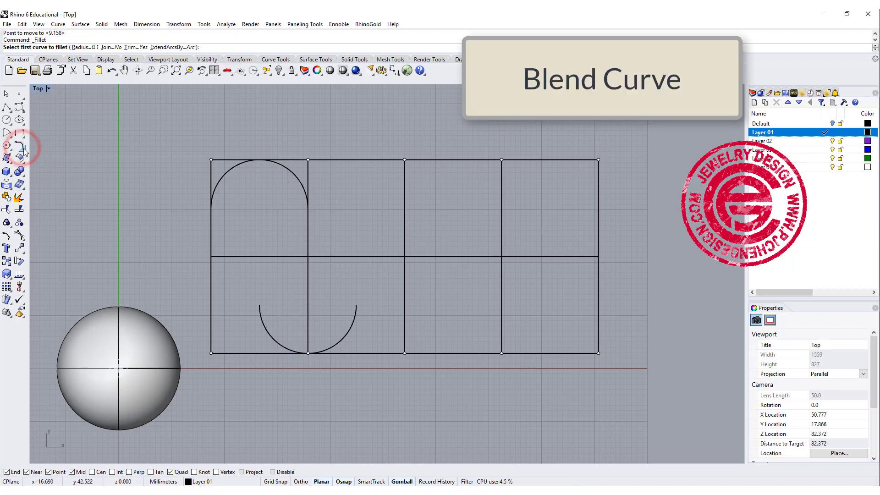
pyautogui.click(24, 151)
pyautogui.click(81, 149)
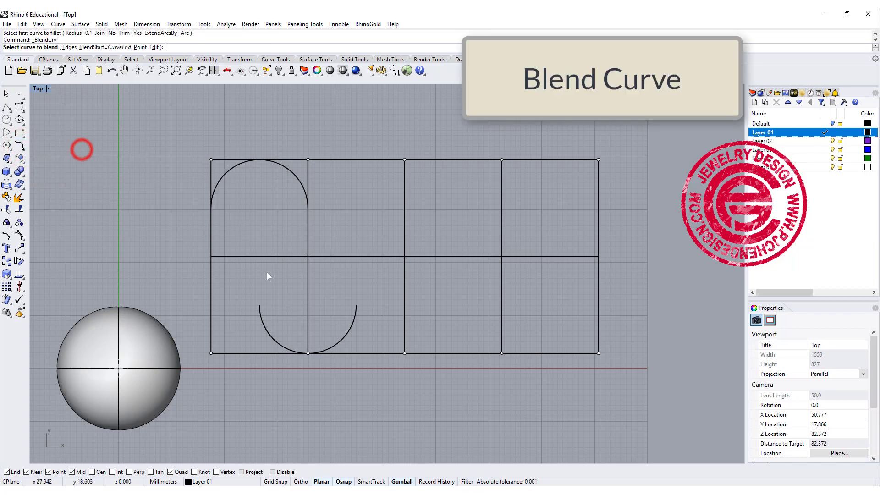
pyautogui.click(259, 304)
pyautogui.click(303, 196)
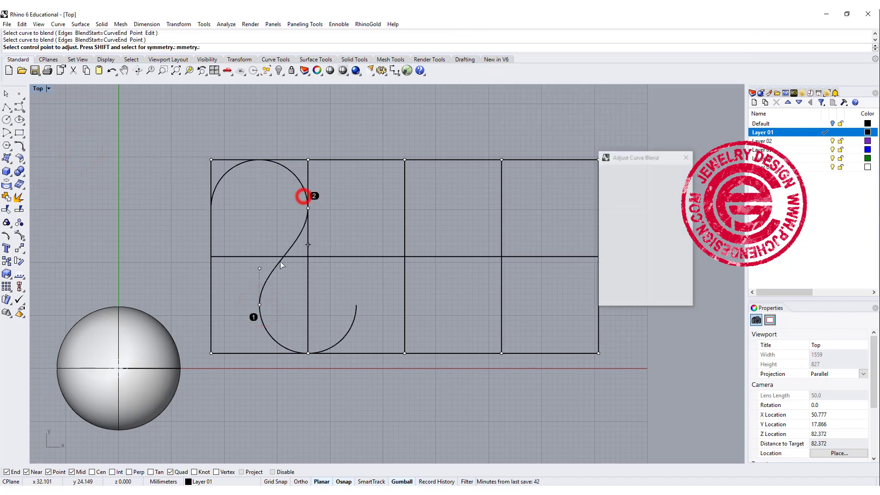
pyautogui.click(621, 298)
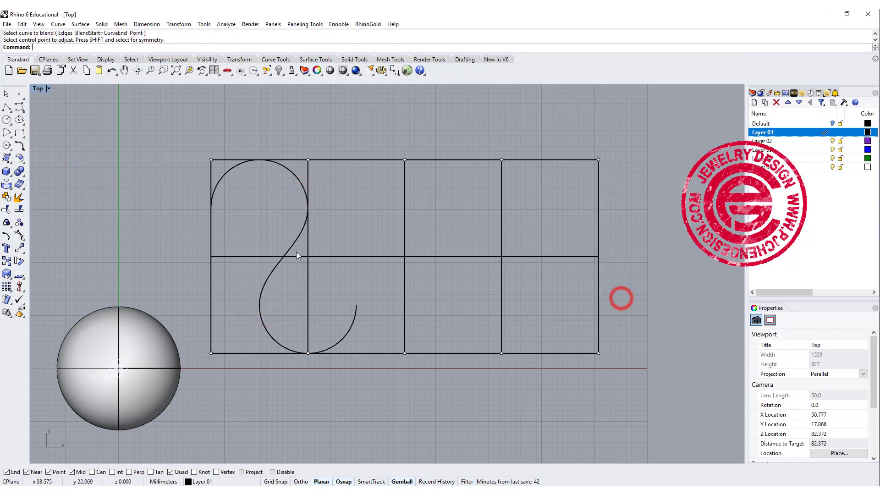
# Mirror the blend curve across the first vertical divider to form the other side of the teardrop
pyautogui.click(296, 244)
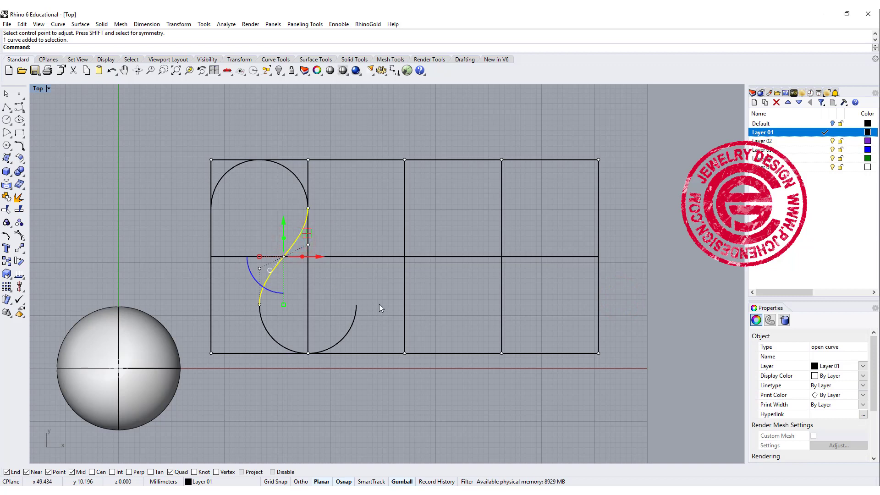
pyautogui.click(19, 248)
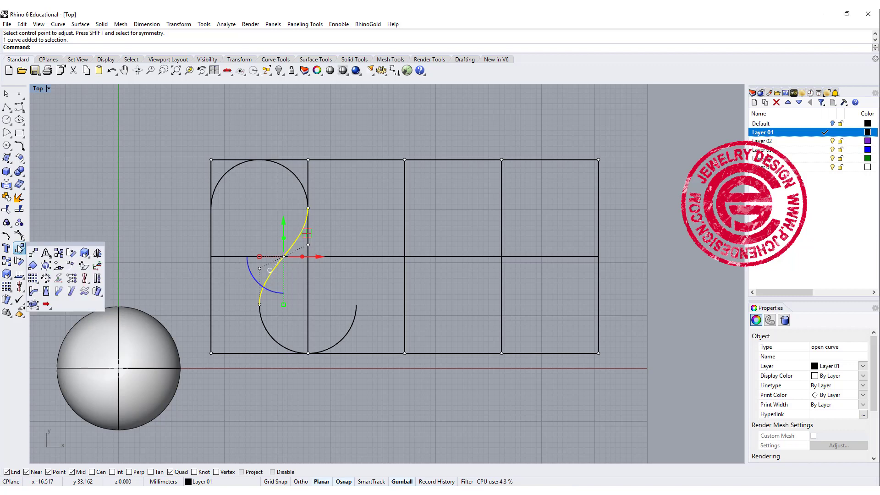
pyautogui.click(97, 254)
pyautogui.click(309, 303)
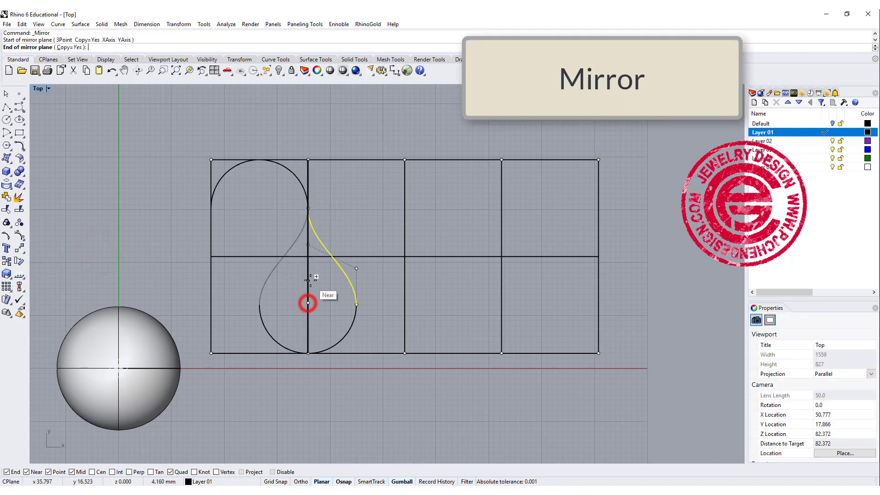
pyautogui.click(309, 274)
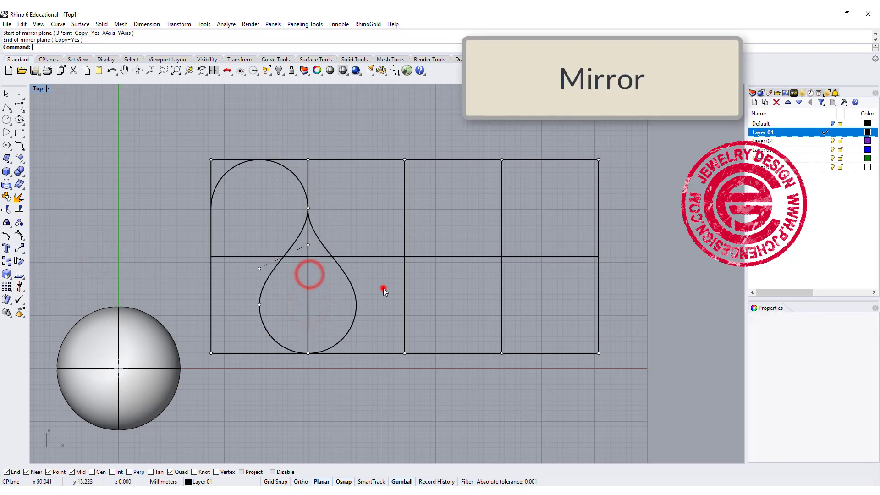
# Delete the upper arc and join the two blend curves with the lower arc into one closed teardrop curve
pyautogui.click(307, 200)
pyautogui.press('Delete')
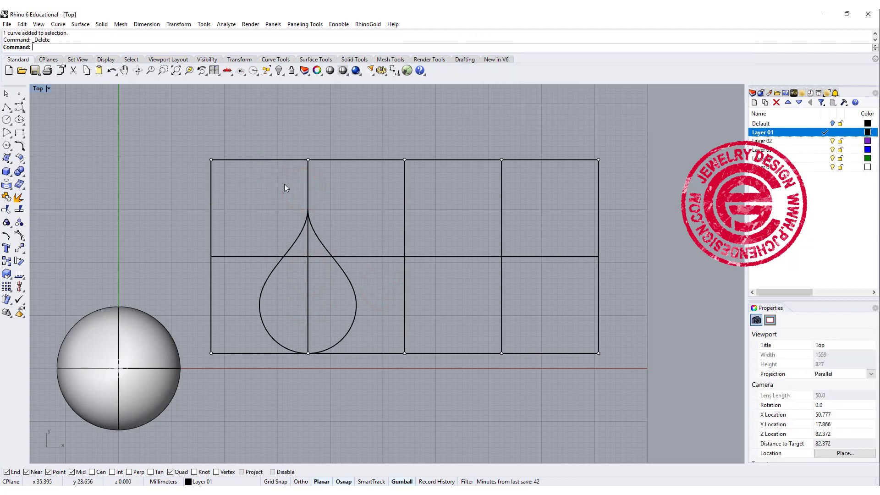
pyautogui.click(298, 237)
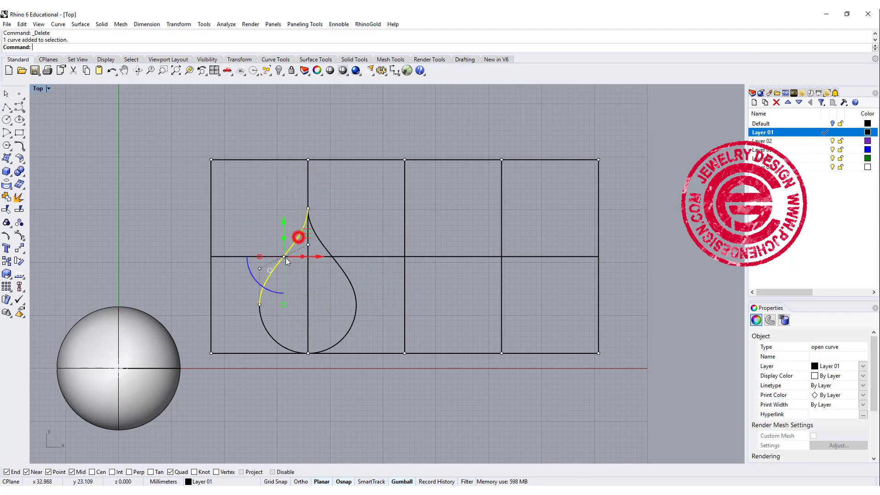
pyautogui.keyDown('shift'); pyautogui.click(262, 320); pyautogui.keyUp('shift')
pyautogui.keyDown('shift'); pyautogui.click(356, 289); pyautogui.keyUp('shift')
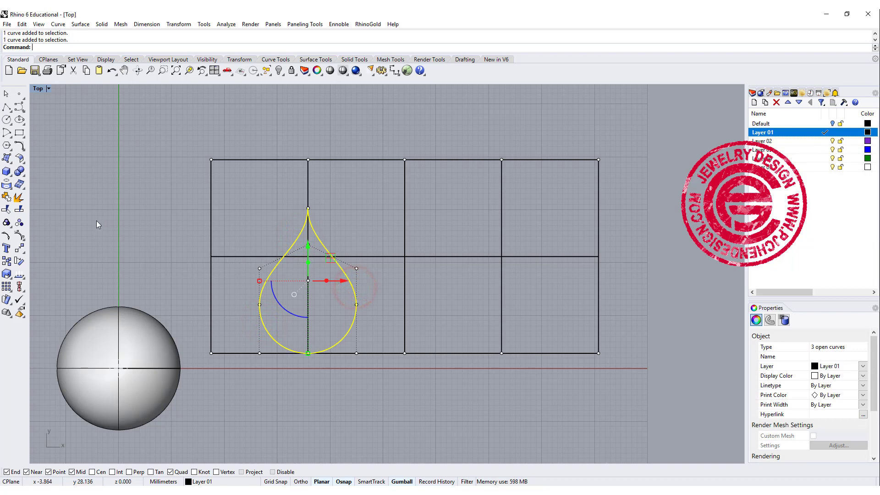
pyautogui.click(6, 197)
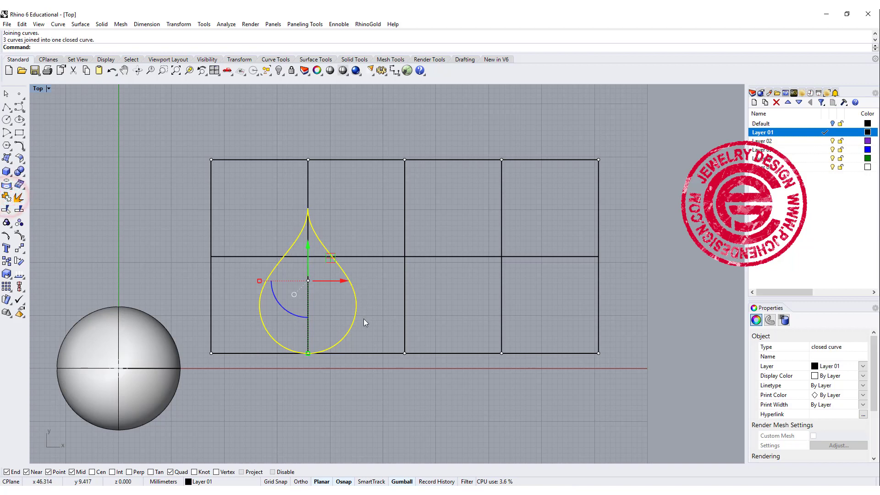
# Scale the teardrop down slightly and uniformly, and shift it a little lower, leaving a small gap above the rectangle's lower edge
pyautogui.moveTo(259, 281); pyautogui.dragTo(271, 291)
pyautogui.moveTo(308, 249); pyautogui.dragTo(310, 257)
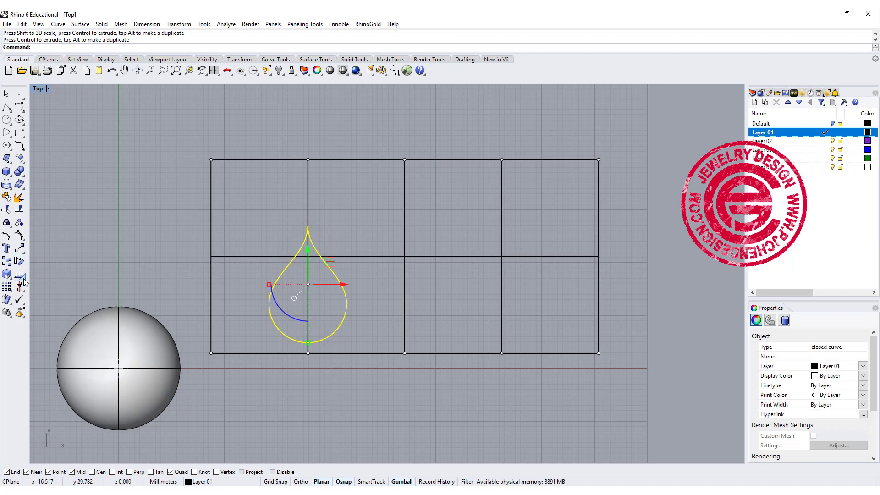
# Copy the teardrop from its lowest point horizontally onto the other two vertical dividers and the rectangle's left and right sides
pyautogui.click(7, 261)
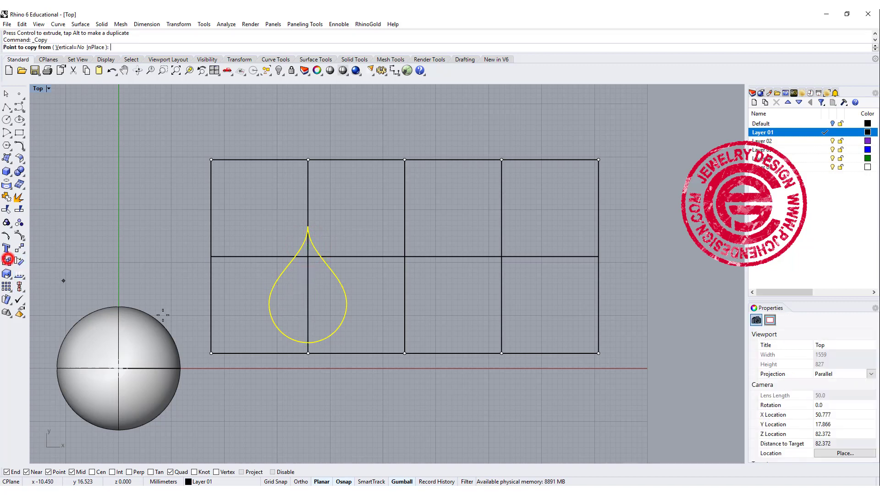
pyautogui.click(306, 343)
pyautogui.press('shift')
pyautogui.click(405, 341)
pyautogui.click(502, 341)
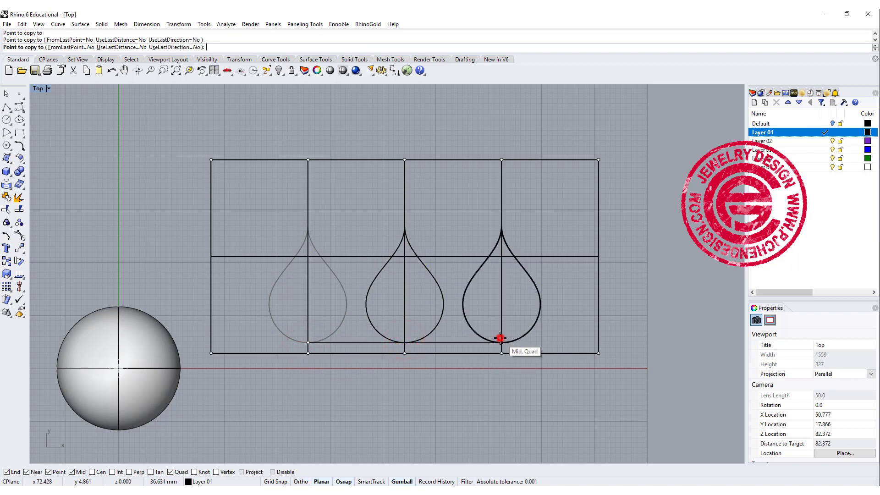
pyautogui.press('F8')
pyautogui.click(599, 343)
pyautogui.press('F8')
pyautogui.click(211, 342)
pyautogui.press('Return')
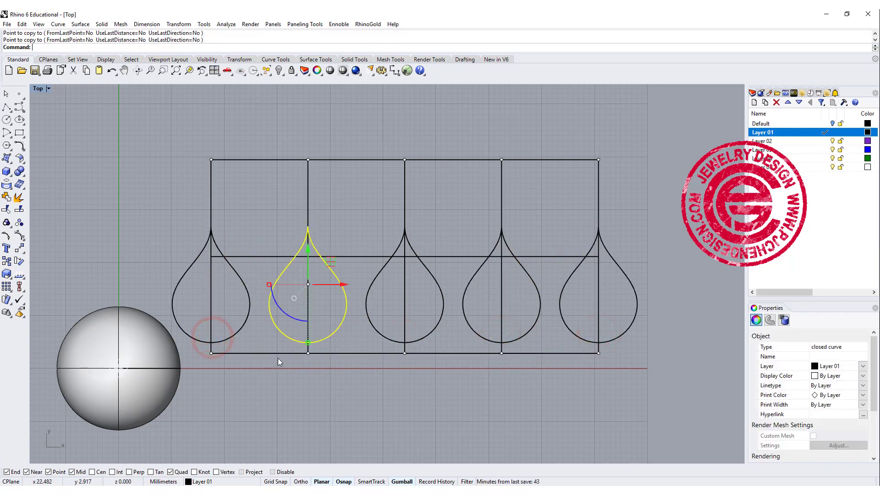
# Mirror the four leftmost teardrops across the rectangle's horizontal centre line
pyautogui.click(534, 323)
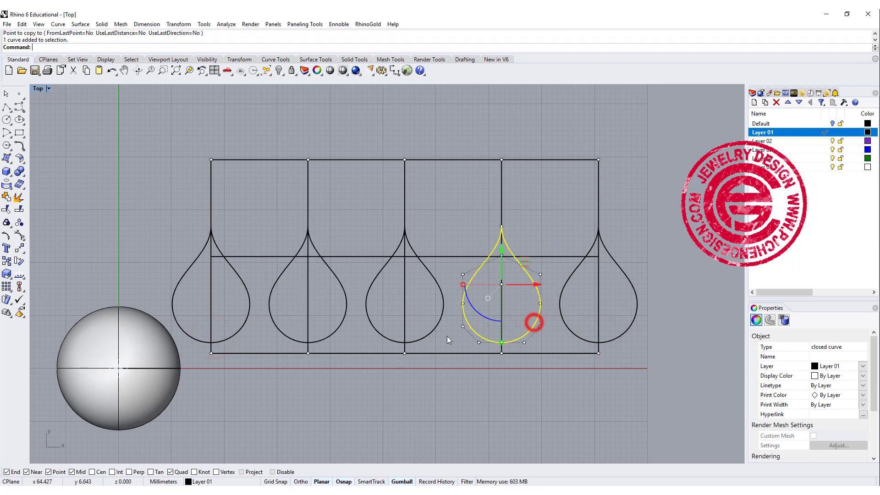
pyautogui.keyDown('shift'); pyautogui.click(434, 330); pyautogui.keyUp('shift')
pyautogui.keyDown('shift'); pyautogui.click(324, 335); pyautogui.keyUp('shift')
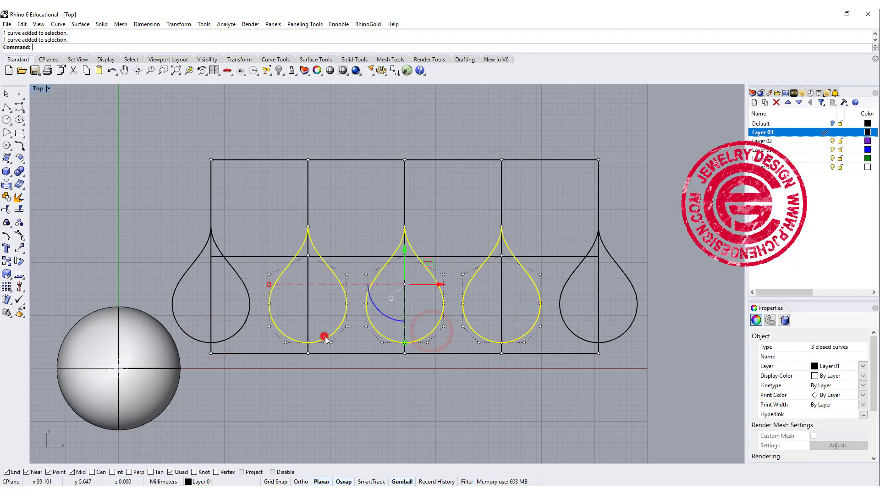
pyautogui.keyDown('shift'); pyautogui.click(243, 325); pyautogui.keyUp('shift')
pyautogui.click(20, 248)
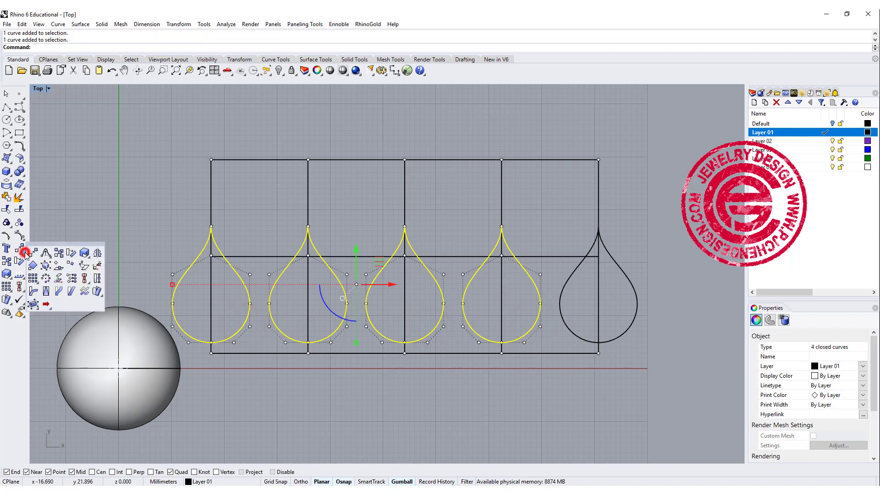
pyautogui.click(100, 250)
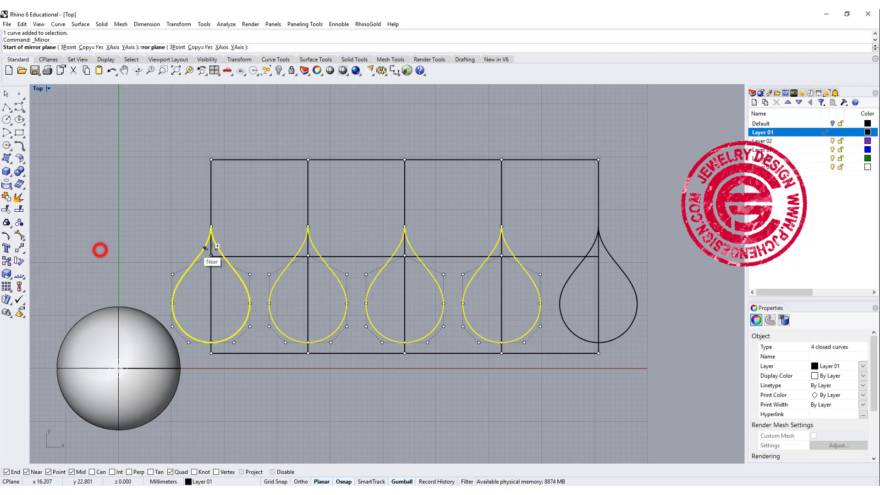
pyautogui.click(243, 257)
pyautogui.click(380, 257)
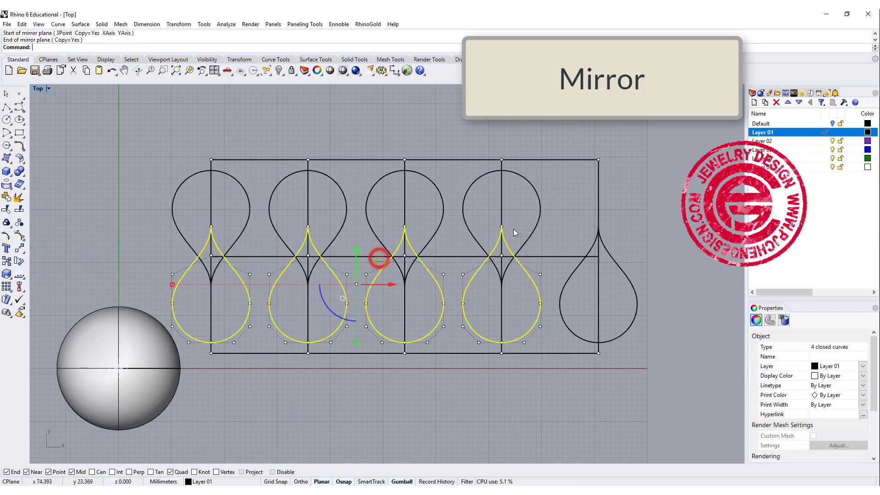
# Move the four mirrored teardrops half a cell to the right, from the rectangle's upper-left corner to the first cell's upper-edge midpoint
pyautogui.click(540, 197)
pyautogui.keyDown('shift'); pyautogui.click(442, 187); pyautogui.keyUp('shift')
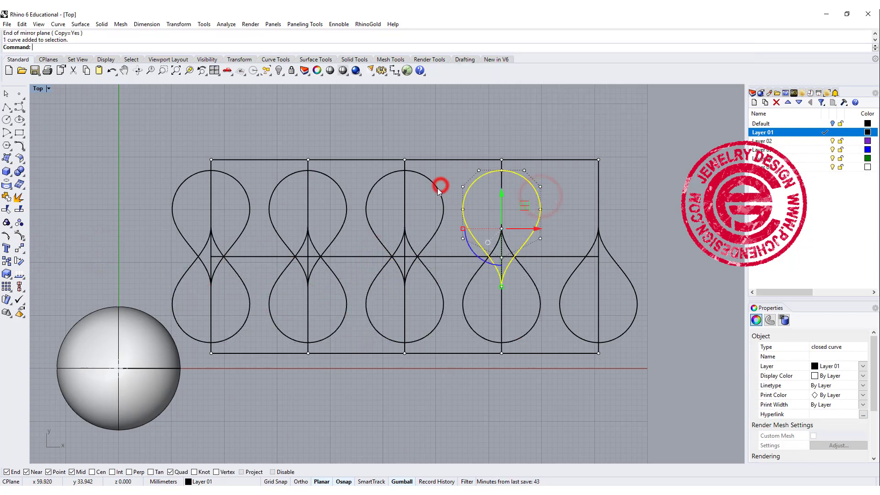
pyautogui.keyDown('shift'); pyautogui.click(333, 180); pyautogui.keyUp('shift')
pyautogui.keyDown('shift'); pyautogui.click(244, 188); pyautogui.keyUp('shift')
pyautogui.click(20, 248)
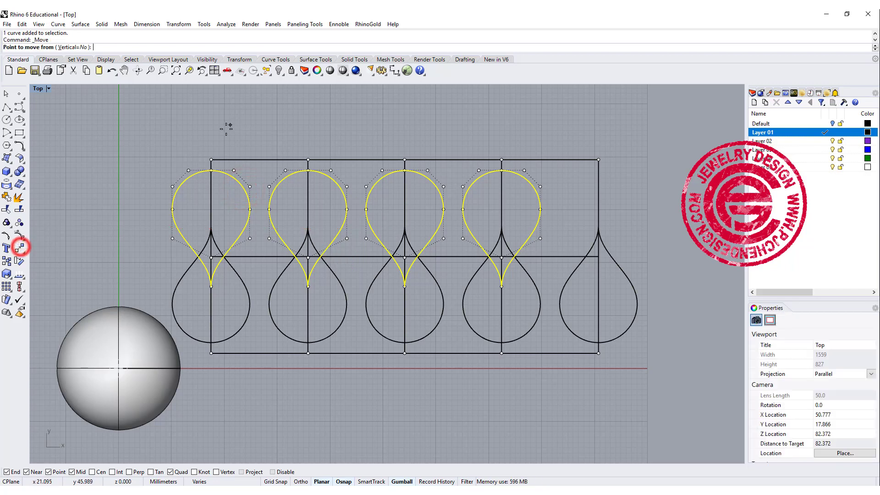
pyautogui.click(211, 159)
pyautogui.click(258, 160)
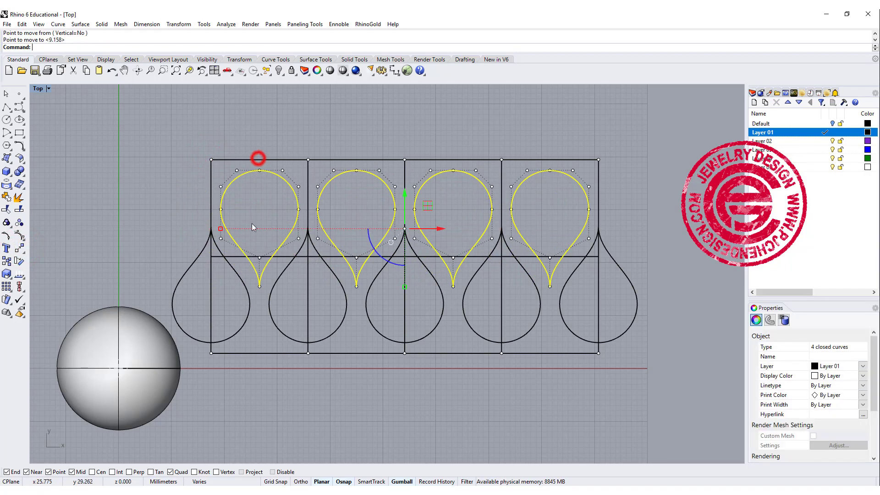
pyautogui.click(171, 212)
pyautogui.scroll(-2, 229, 179)
pyautogui.scroll(2, 252, 190)
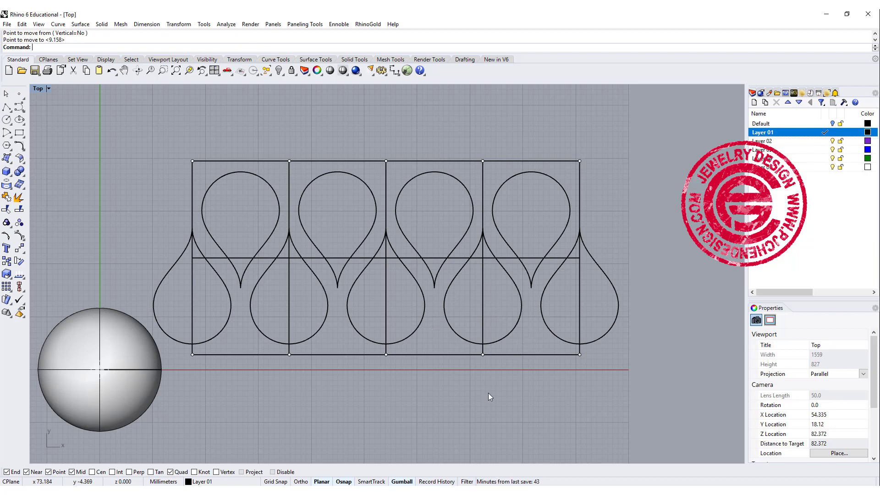
# Trim the leftmost and rightmost lower teardrops with the rectangle's two vertical sides, removing the halves outside the rectangle
pyautogui.moveTo(401, 288); pyautogui.dragTo(414, 274, button='right')
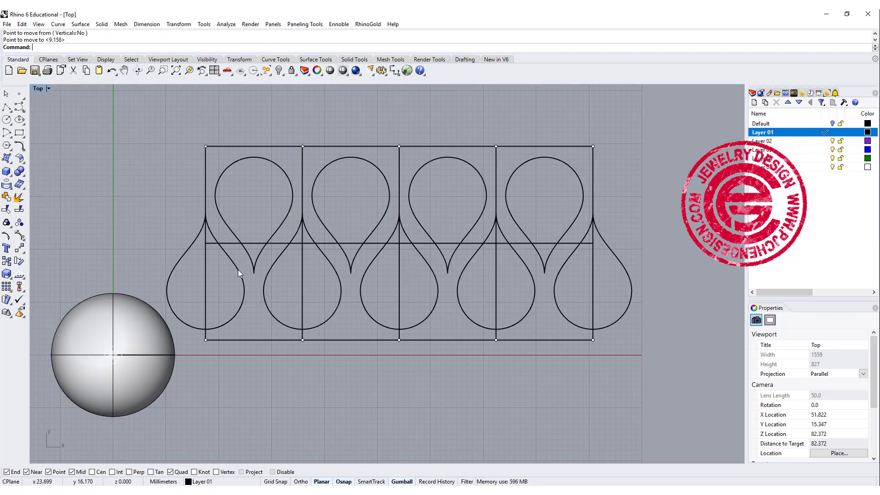
pyautogui.click(235, 318)
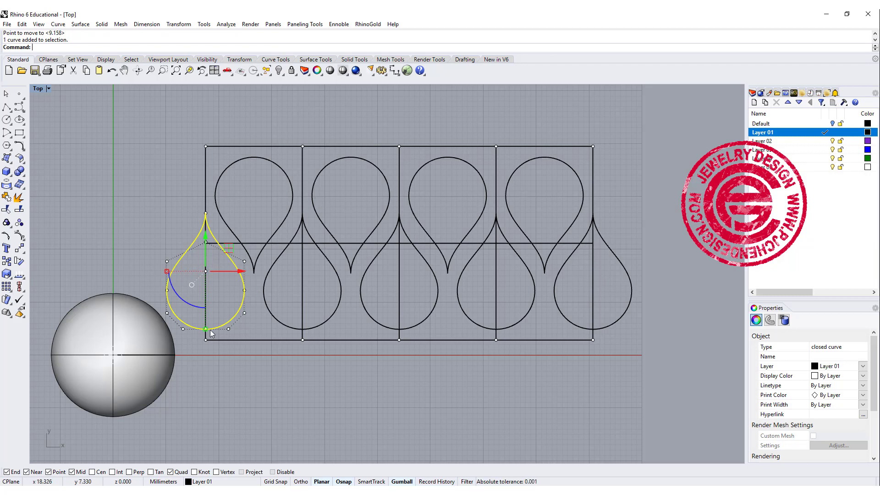
pyautogui.click(213, 298)
pyautogui.click(206, 298)
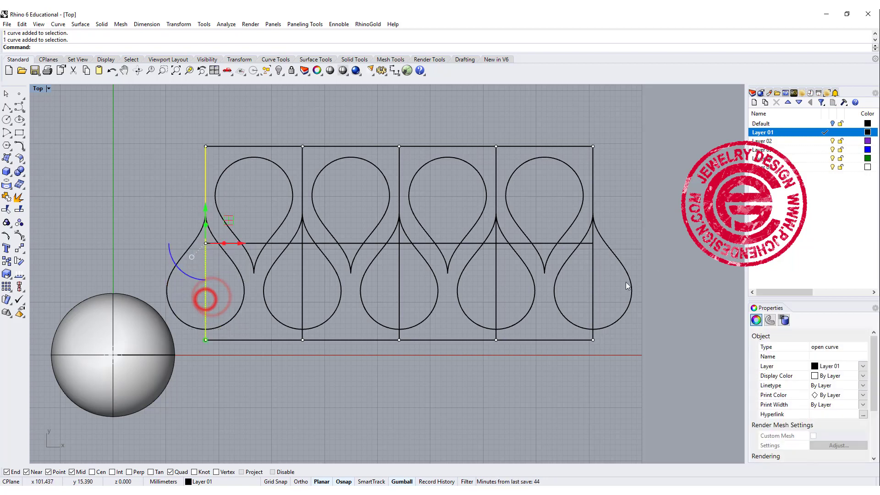
pyautogui.keyDown('shift'); pyautogui.click(592, 293); pyautogui.keyUp('shift')
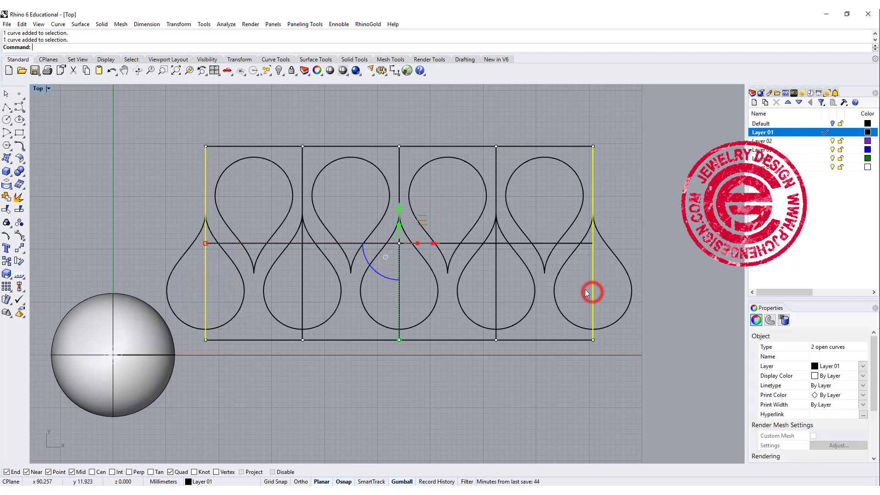
pyautogui.click(6, 210)
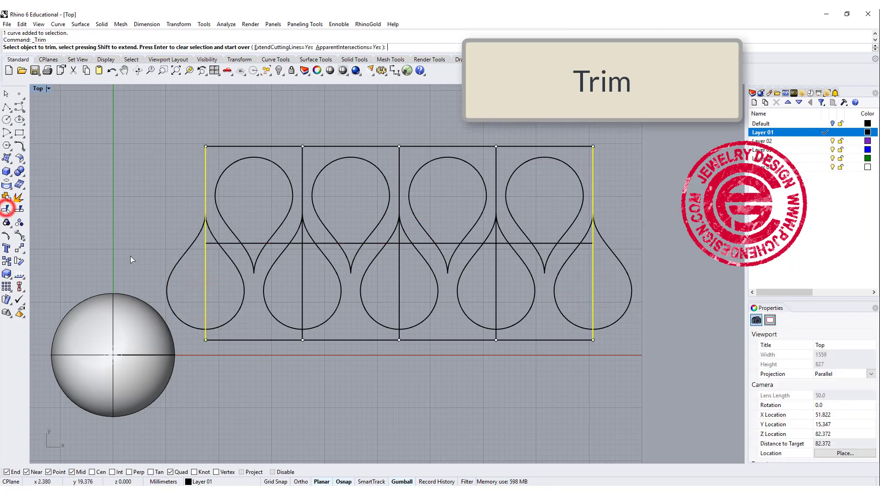
pyautogui.click(171, 272)
pyautogui.click(626, 277)
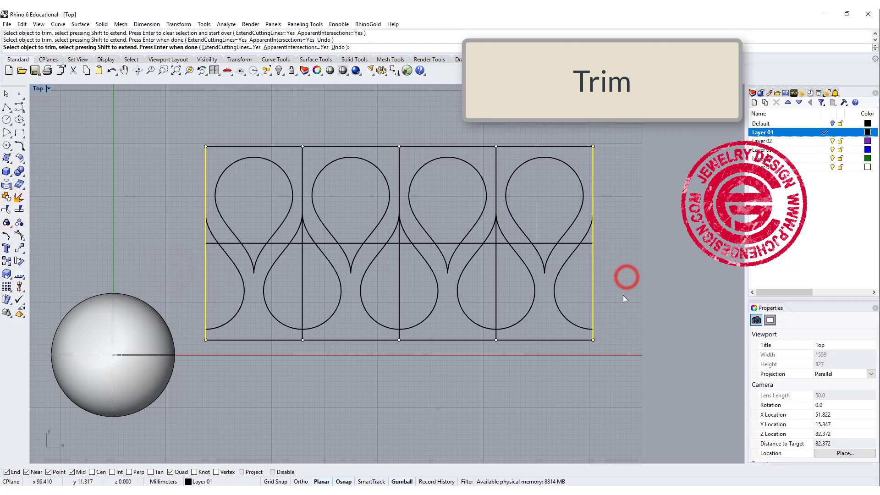
pyautogui.scroll(-3, 623, 296)
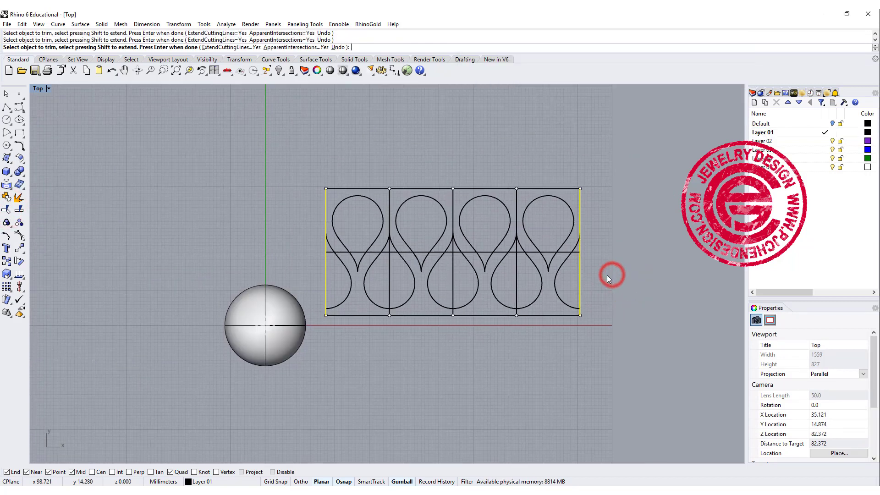
pyautogui.press('Return')
pyautogui.scroll(1, 565, 293)
pyautogui.click(550, 283)
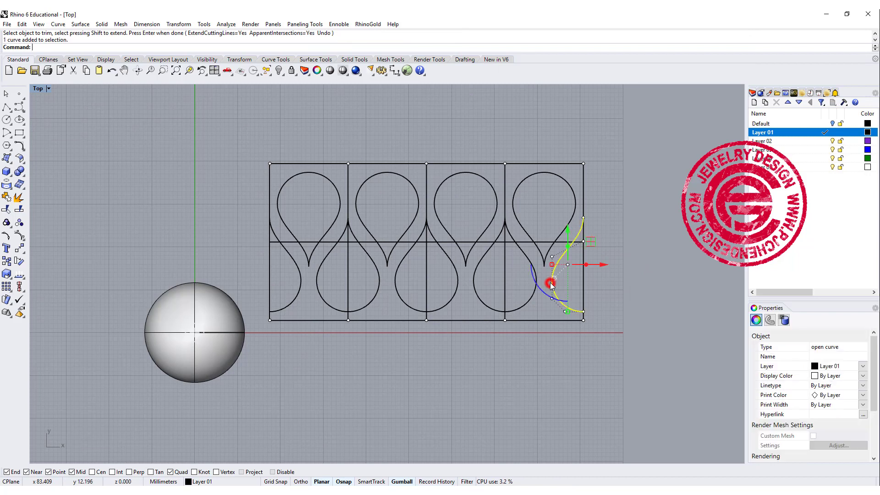
pyautogui.click(226, 315)
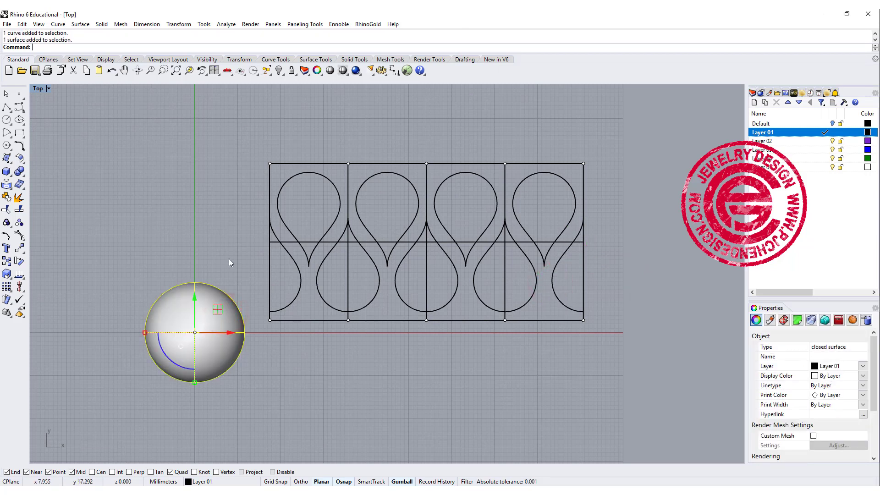
pyautogui.click(234, 187)
pyautogui.click(317, 282)
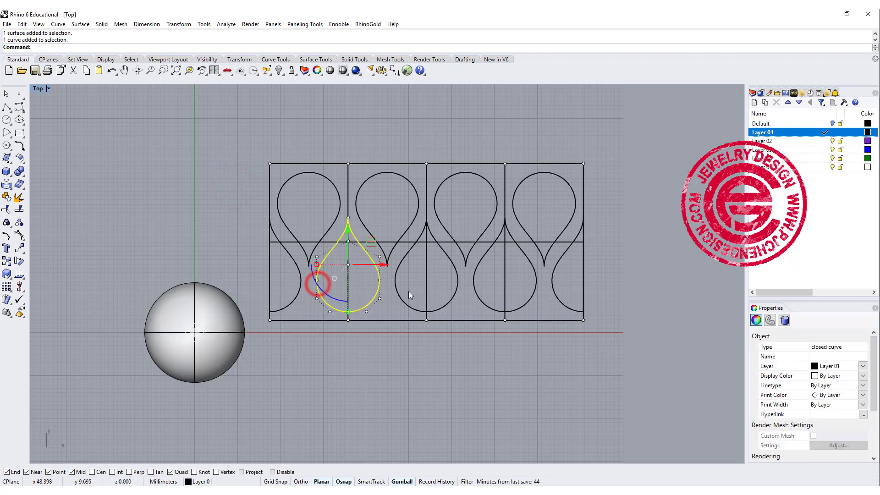
pyautogui.click(397, 288)
pyautogui.click(401, 237)
pyautogui.click(328, 230)
pyautogui.click(574, 308)
# Join the curves along the rectangle's outer border into one closed curve
pyautogui.click(548, 321)
pyautogui.keyDown('shift'); pyautogui.click(583, 284); pyautogui.keyUp('shift')
pyautogui.keyDown('shift'); pyautogui.click(538, 164); pyautogui.keyUp('shift')
pyautogui.keyDown('shift'); pyautogui.click(321, 164); pyautogui.keyUp('shift')
pyautogui.keyDown('shift'); pyautogui.click(269, 207); pyautogui.keyUp('shift')
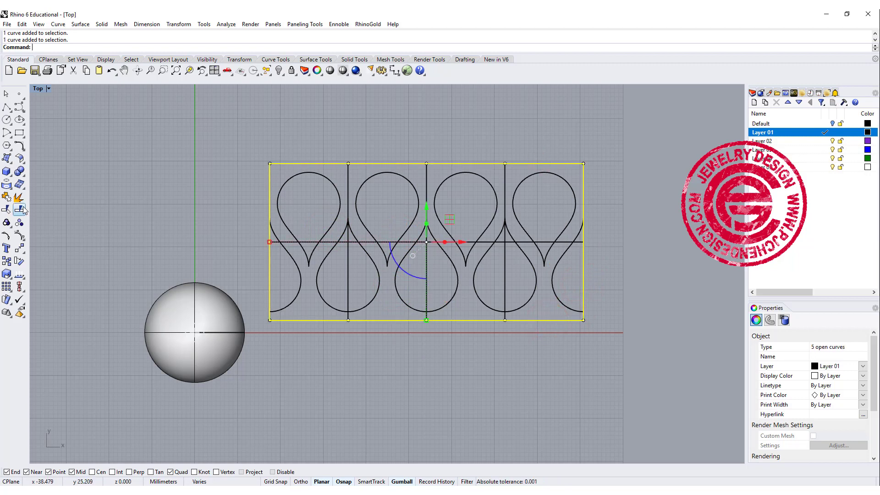
pyautogui.click(7, 197)
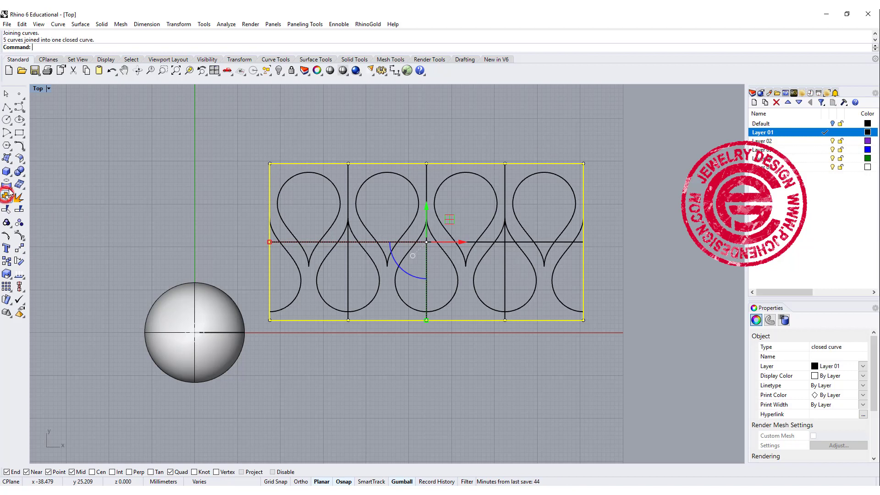
# Create a planar surface from the rectangle's closed border curve
pyautogui.click(9, 161)
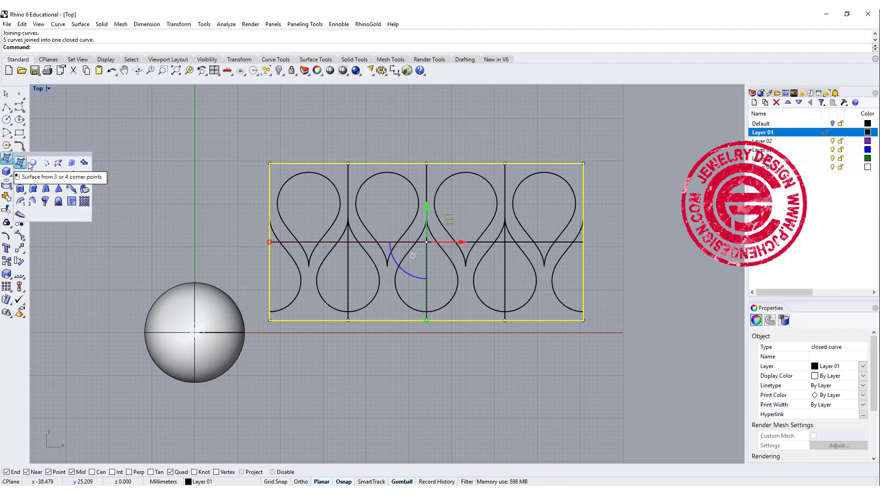
pyautogui.click(33, 164)
pyautogui.click(124, 177)
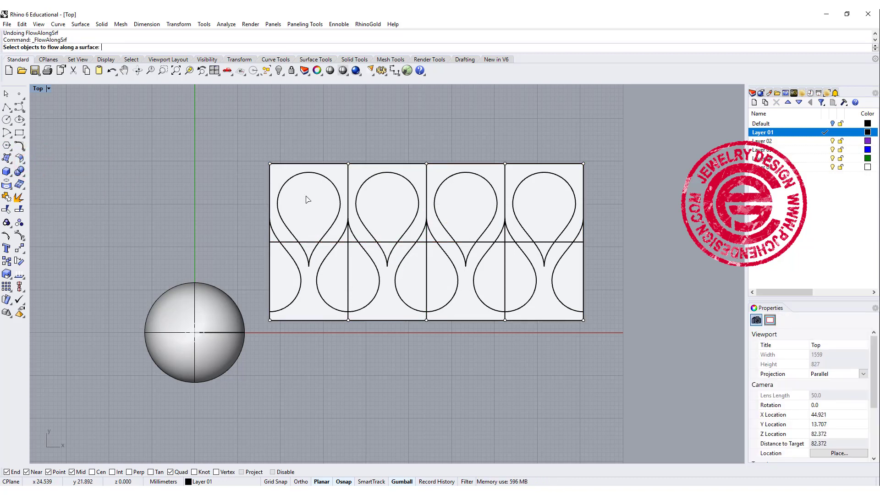
# Flow copies of the nine teardrop curves onto the sphere with Flow Along Surface, using the rectangle as base surface near its upper-left corner
pyautogui.click(178, 24)
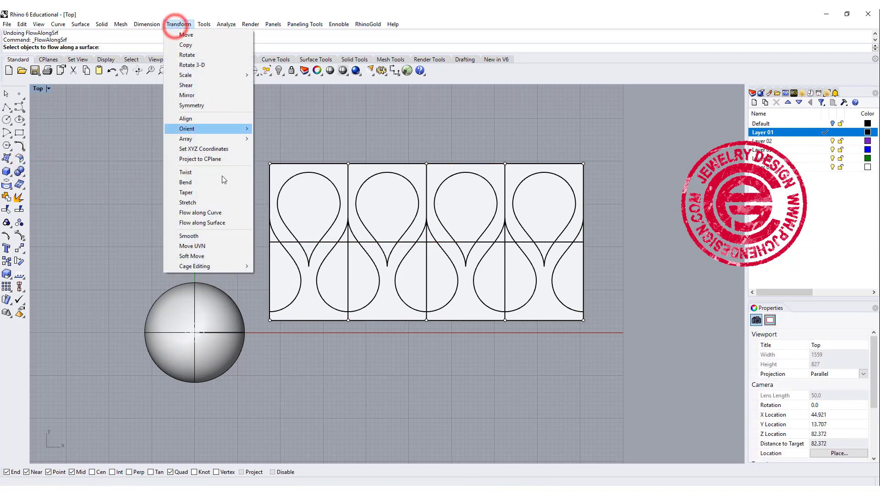
pyautogui.click(219, 225)
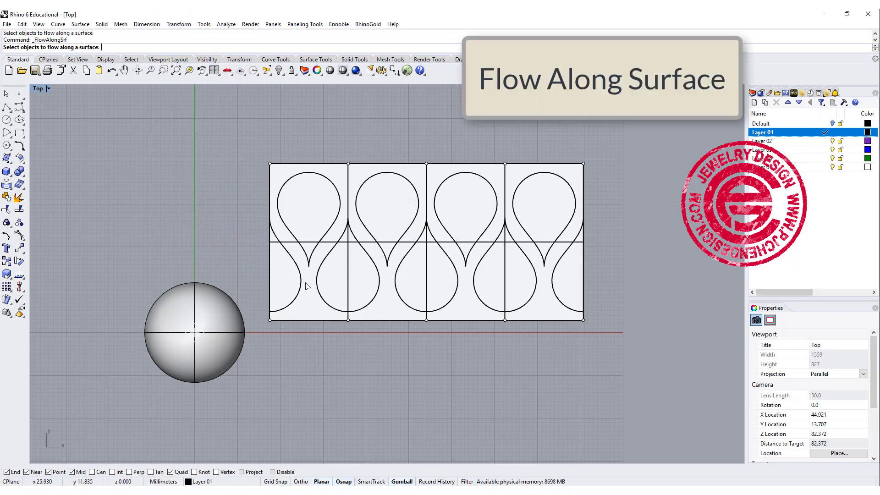
pyautogui.moveTo(213, 170); pyautogui.dragTo(595, 317)
pyautogui.keyDown('ctrl'); pyautogui.click(411, 242); pyautogui.keyUp('ctrl')
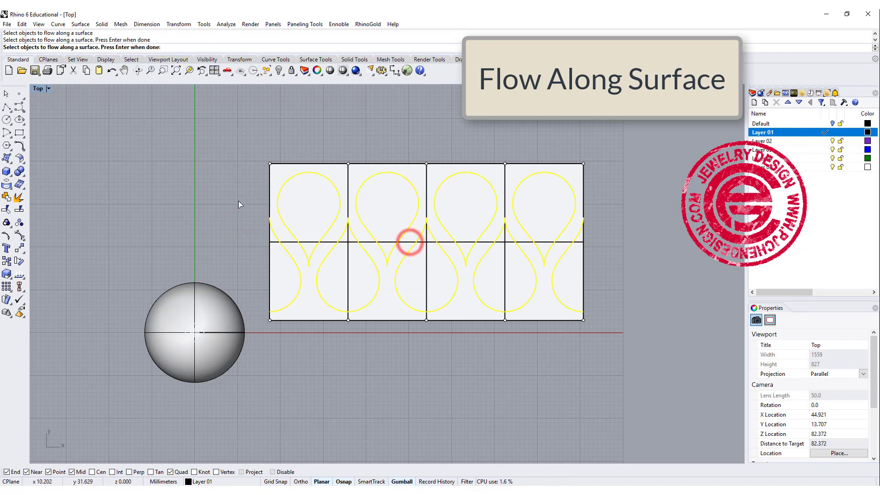
pyautogui.press('Return')
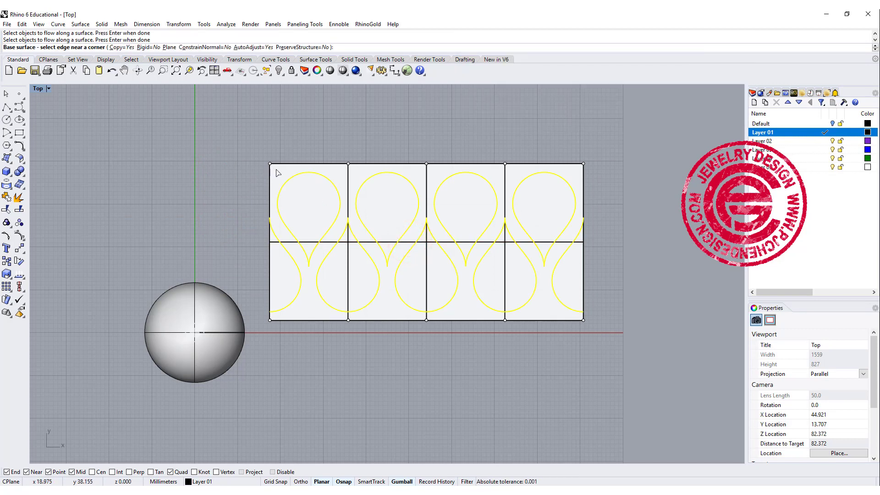
pyautogui.click(278, 173)
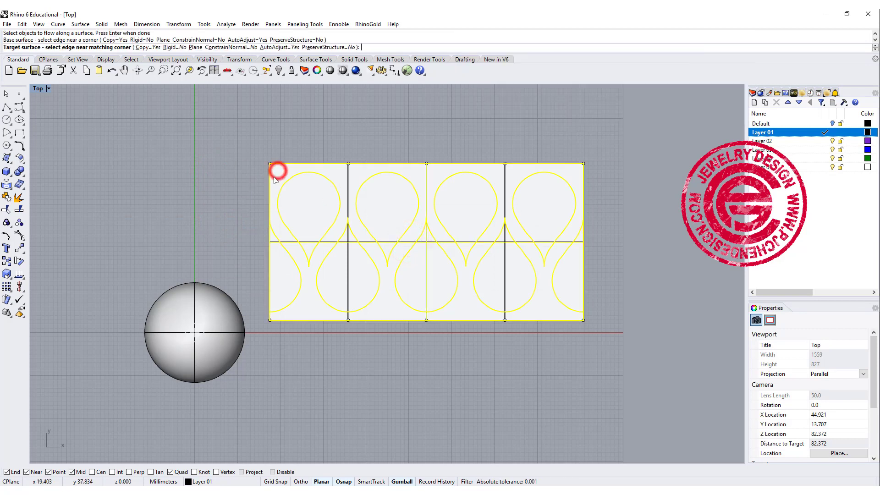
pyautogui.click(211, 326)
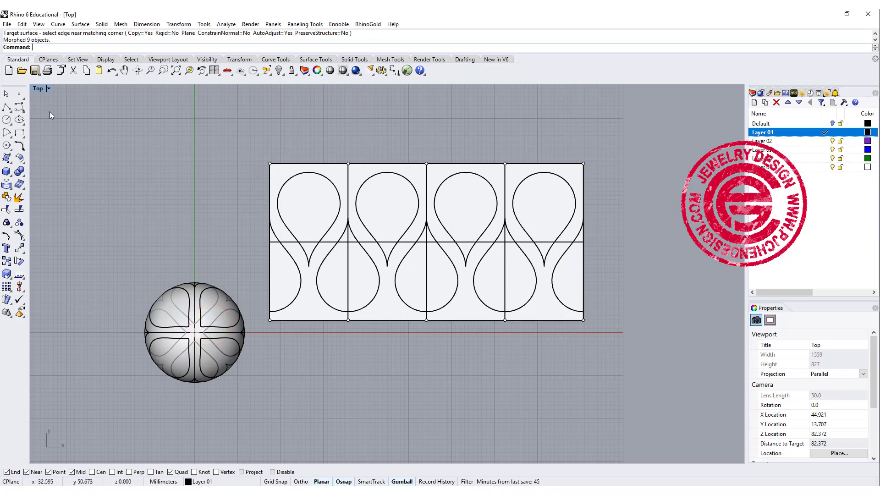
# In a maximized Perspective view, use the sphere's wrapped curves as cutting objects and trim the upper teardrop areas out of the sphere
pyautogui.doubleClick(38, 89)
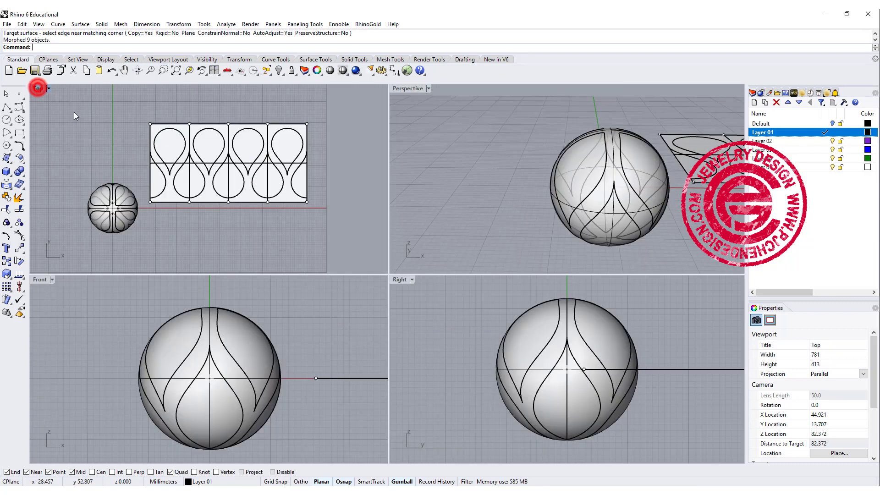
pyautogui.doubleClick(412, 90)
pyautogui.moveTo(412, 111); pyautogui.dragTo(407, 258, button='right')
pyautogui.scroll(-2, 369, 193)
pyautogui.moveTo(230, 138); pyautogui.dragTo(486, 357)
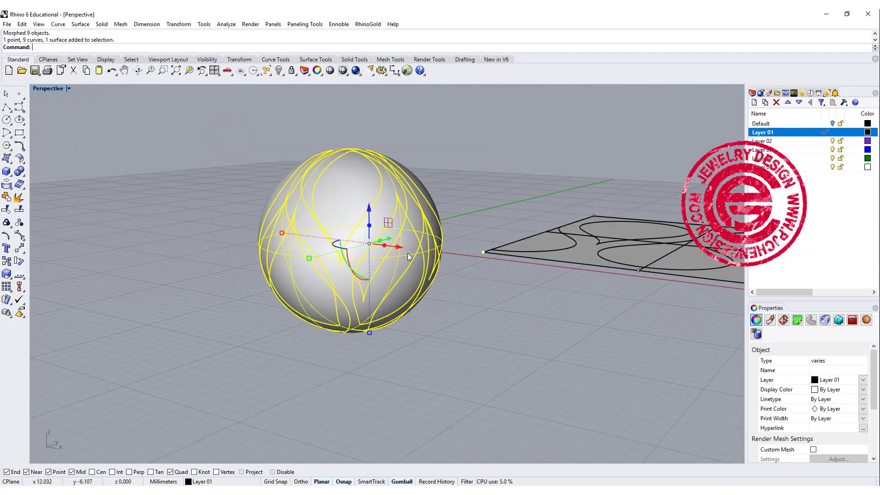
pyautogui.scroll(2, 410, 243)
pyautogui.rightClick(136, 142)
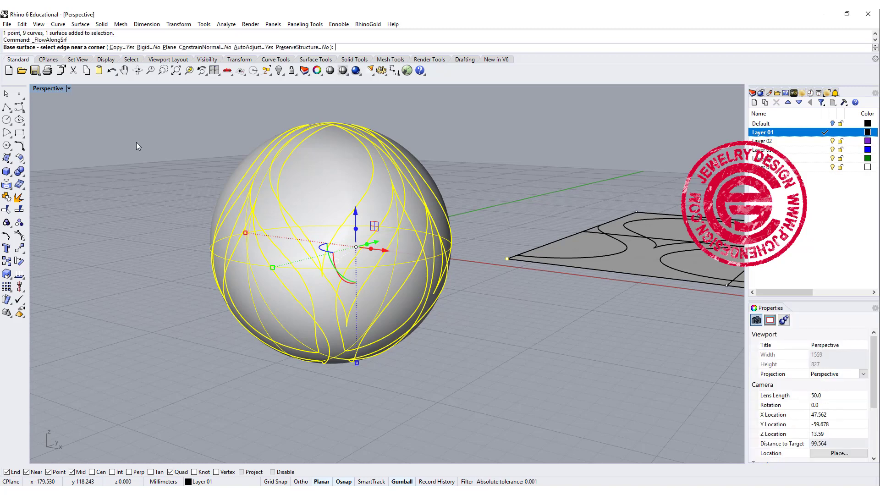
pyautogui.click(8, 210)
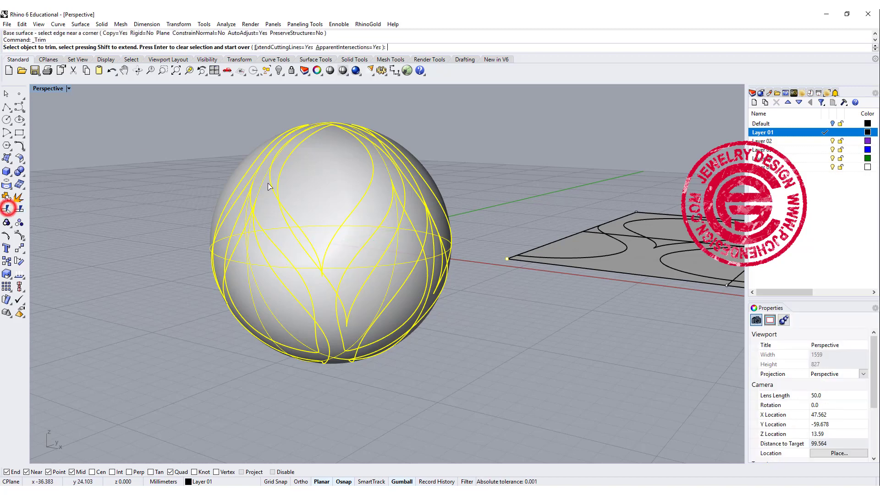
pyautogui.moveTo(322, 183); pyautogui.dragTo(298, 273, button='right')
pyautogui.scroll(-4, 338, 196)
pyautogui.click(336, 203)
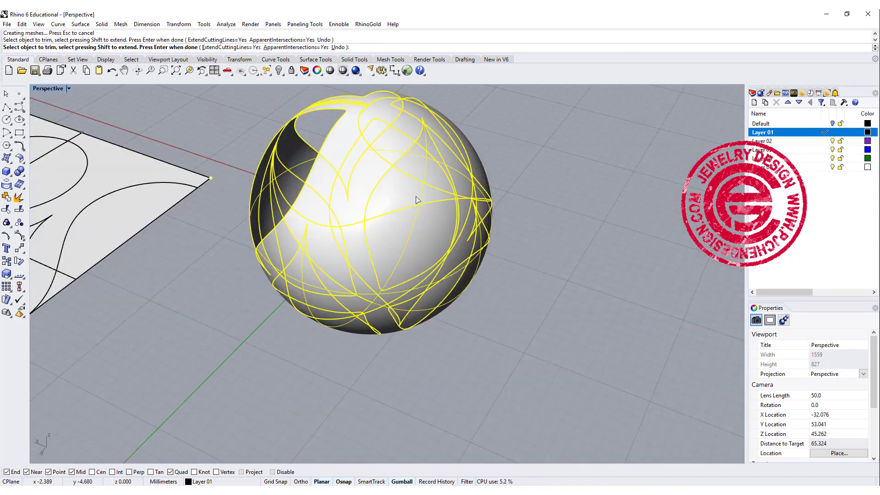
pyautogui.moveTo(417, 200)
pyautogui.mouseDown(button='right')
pyautogui.moveTo(448, 150)
pyautogui.moveTo(416, 185)
pyautogui.mouseUp(button='right')
pyautogui.click(405, 223)
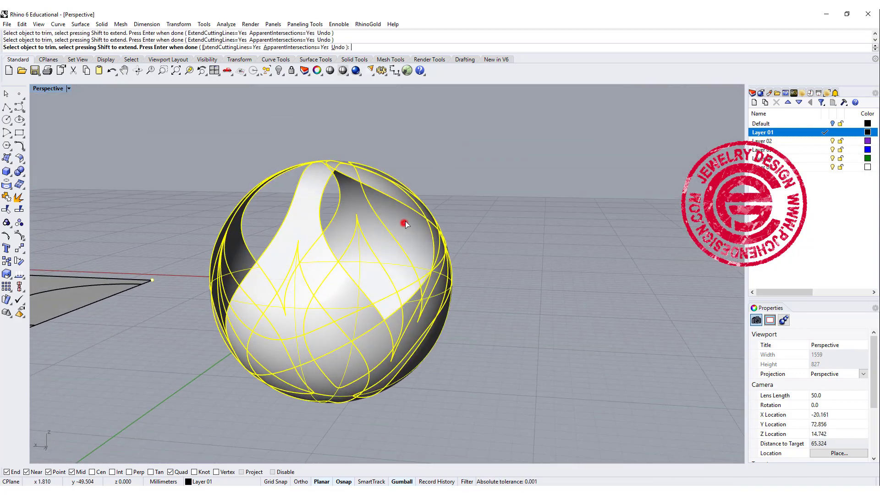
# Trim the remaining teardrop areas out of the sphere all the way around, leaving only the interlocking bands
pyautogui.moveTo(406, 223); pyautogui.dragTo(412, 240, button='right')
pyautogui.scroll(2, 412, 240)
pyautogui.click(406, 228)
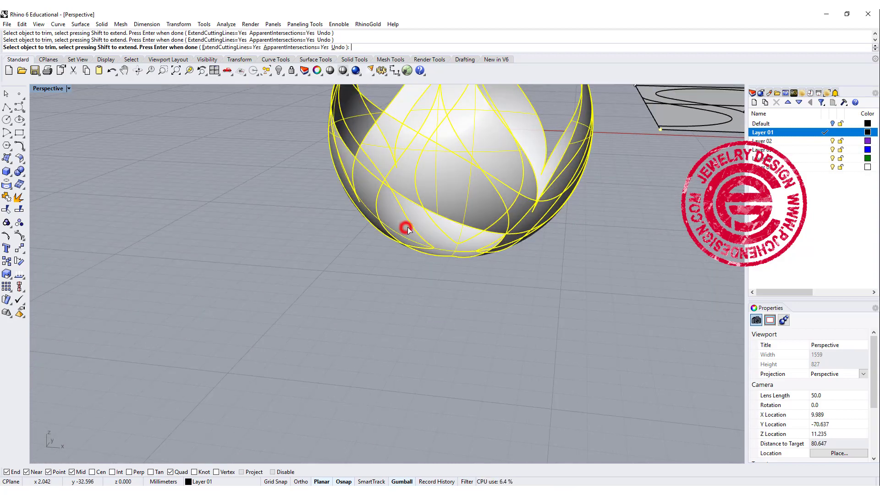
pyautogui.click(486, 214)
pyautogui.scroll(-4, 508, 234)
pyautogui.moveTo(508, 234); pyautogui.dragTo(421, 228, button='right')
pyautogui.scroll(2, 429, 230)
pyautogui.click(424, 233)
pyautogui.click(406, 221)
pyautogui.moveTo(393, 196); pyautogui.dragTo(391, 214, button='right')
pyautogui.click(359, 230)
pyautogui.click(423, 233)
pyautogui.scroll(-2, 378, 212)
pyautogui.scroll(4, 377, 218)
pyautogui.scroll(2, 351, 213)
pyautogui.click(348, 169)
pyautogui.scroll(-4, 348, 169)
pyautogui.moveTo(348, 169); pyautogui.dragTo(352, 237, button='right')
pyautogui.click(320, 148)
pyautogui.scroll(-4, 329, 153)
pyautogui.scroll(8, 352, 236)
pyautogui.click(362, 224)
pyautogui.scroll(-6, 415, 213)
pyautogui.moveTo(416, 212); pyautogui.dragTo(353, 225, button='right')
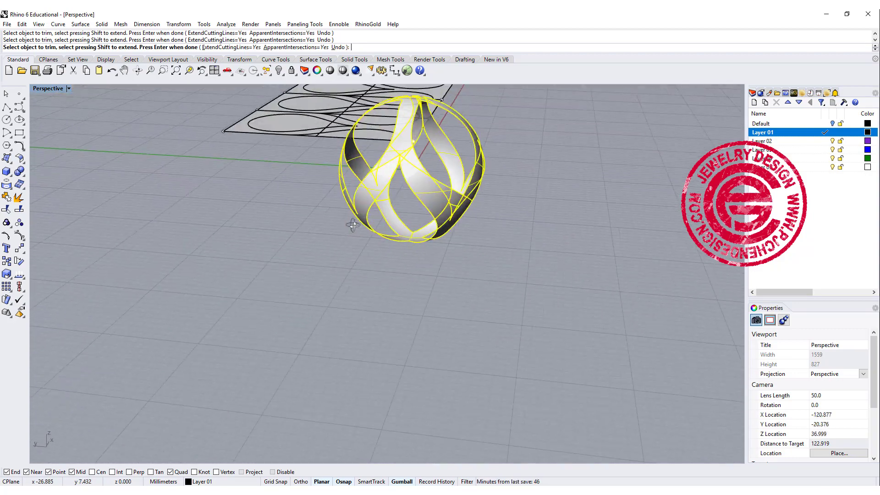
pyautogui.moveTo(474, 224); pyautogui.dragTo(444, 237, button='right')
pyautogui.scroll(4, 439, 214)
pyautogui.scroll(-3, 463, 215)
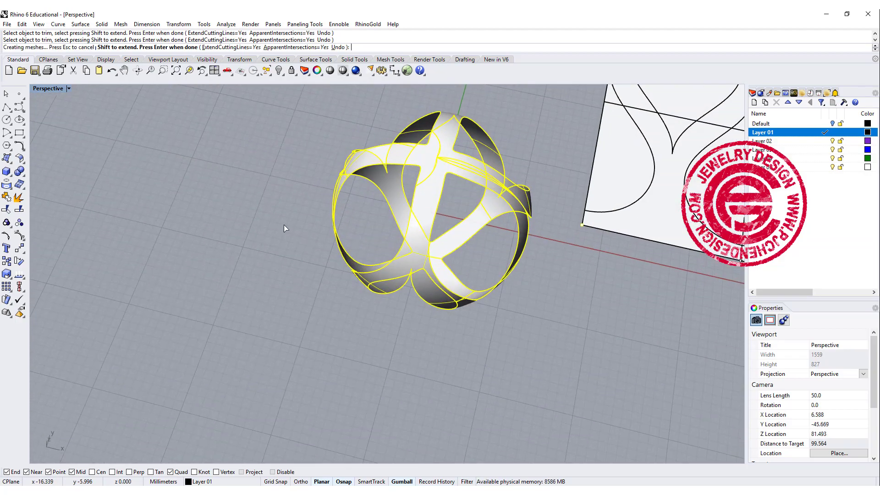
pyautogui.press('Return')
# Inspect the trimmed cage surface from above and from the side
pyautogui.click(278, 284)
pyautogui.scroll(4, 434, 159)
pyautogui.click(436, 190)
pyautogui.scroll(-6, 468, 255)
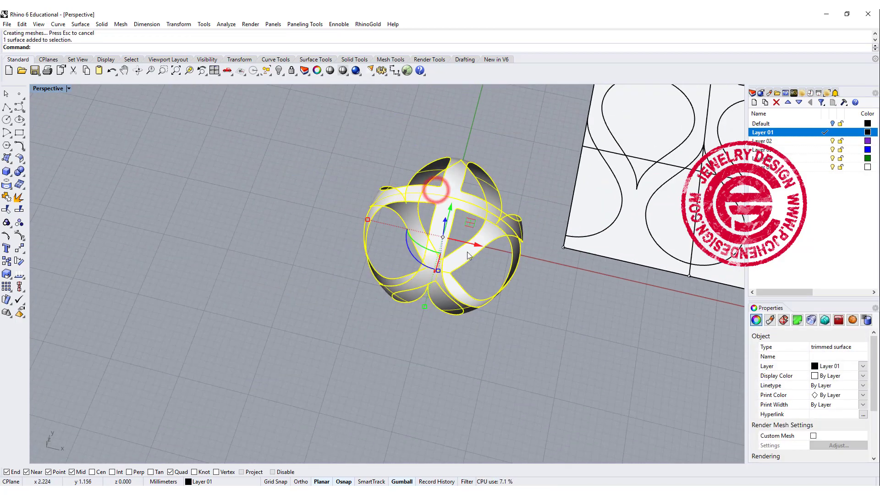
pyautogui.moveTo(469, 254); pyautogui.dragTo(411, 251, button='right')
pyautogui.scroll(2, 485, 192)
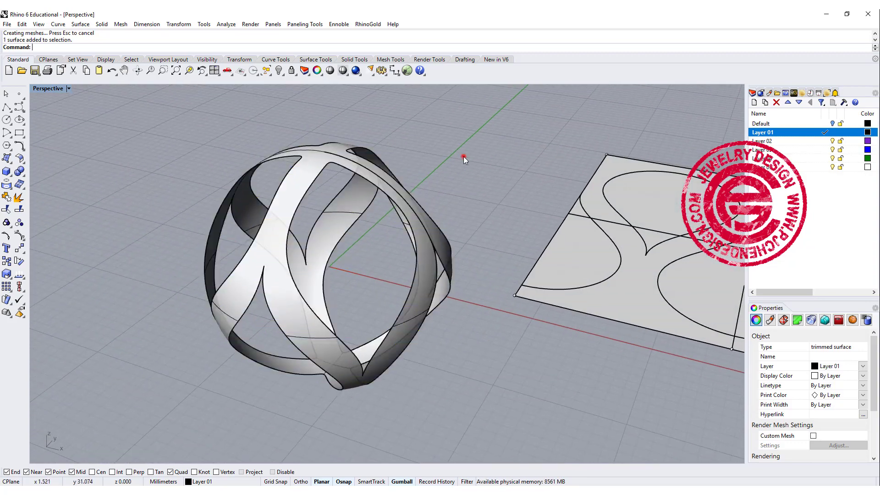
pyautogui.click(464, 155)
# Offset the cage surface outward by 1 mm as a solid with Offset Surface
pyautogui.click(420, 260)
pyautogui.click(429, 251)
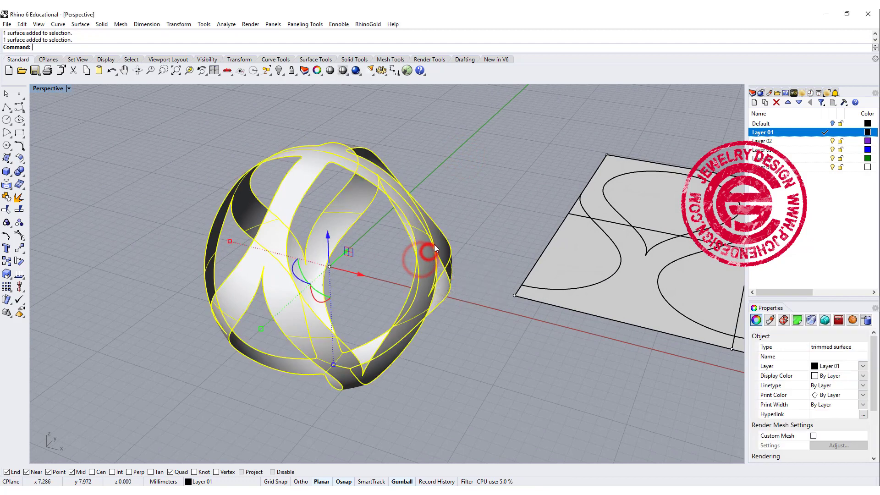
pyautogui.click(21, 160)
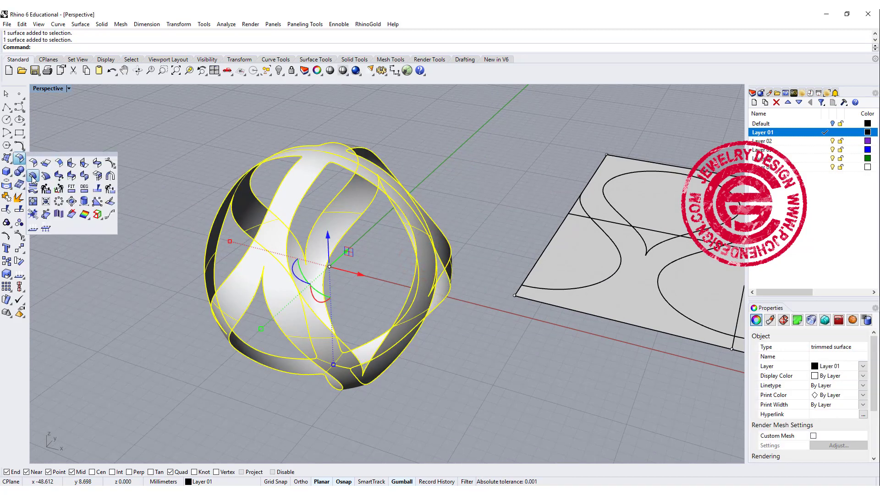
pyautogui.click(32, 176)
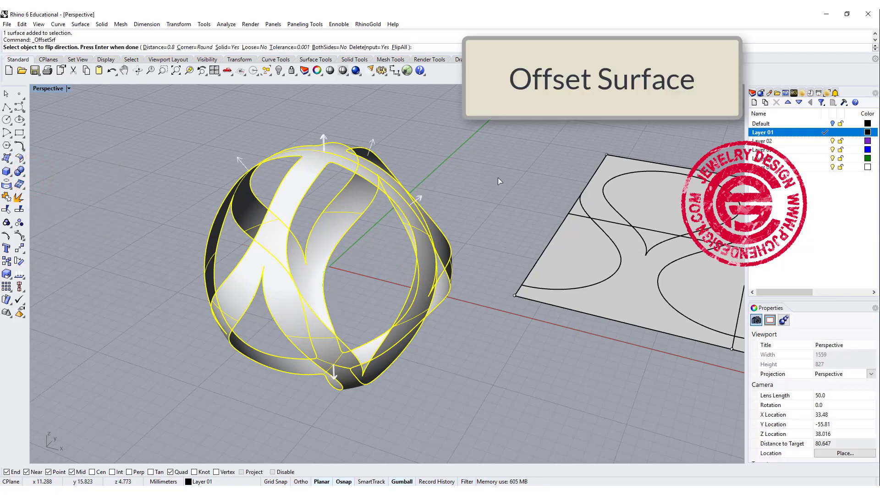
pyautogui.click(158, 47)
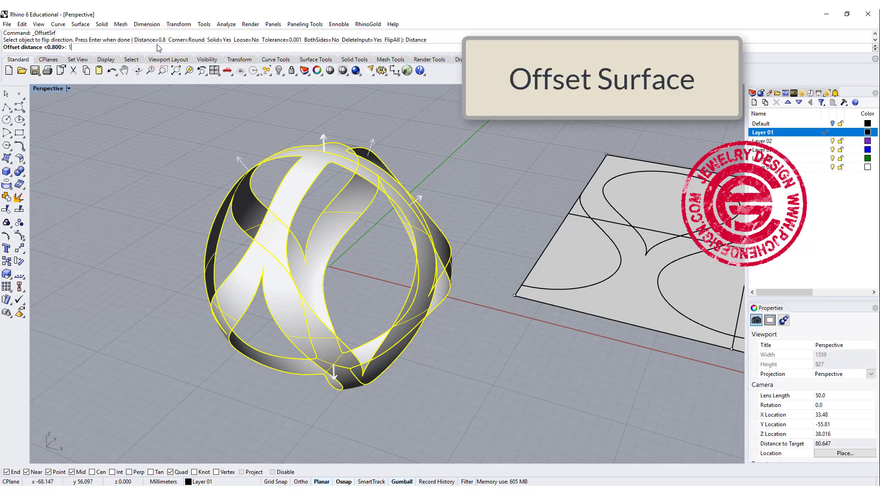
pyautogui.press('Return')
pyautogui.press('Return')
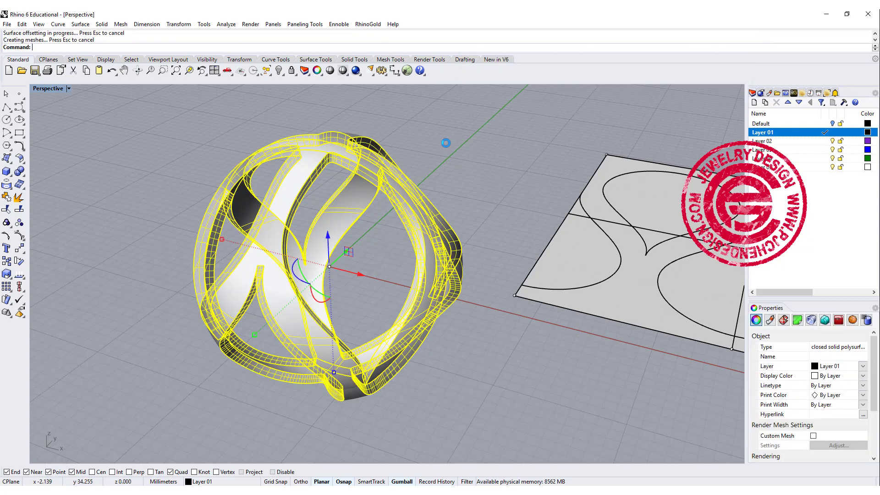
# Select the thickened cage solid, return to the four-viewport layout and paste a copy of the cage in place
pyautogui.moveTo(473, 179); pyautogui.dragTo(468, 267, button='right')
pyautogui.click(461, 269)
pyautogui.moveTo(455, 220); pyautogui.dragTo(477, 352, button='right')
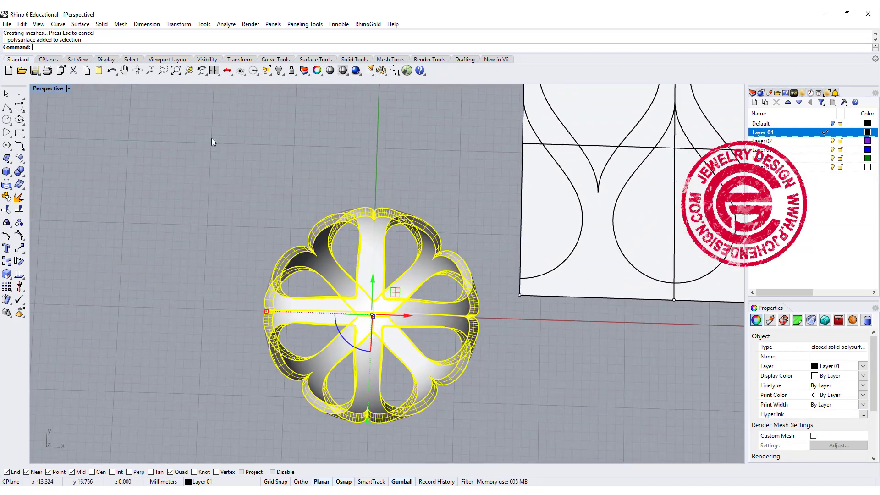
pyautogui.doubleClick(42, 89)
pyautogui.scroll(4, 106, 190)
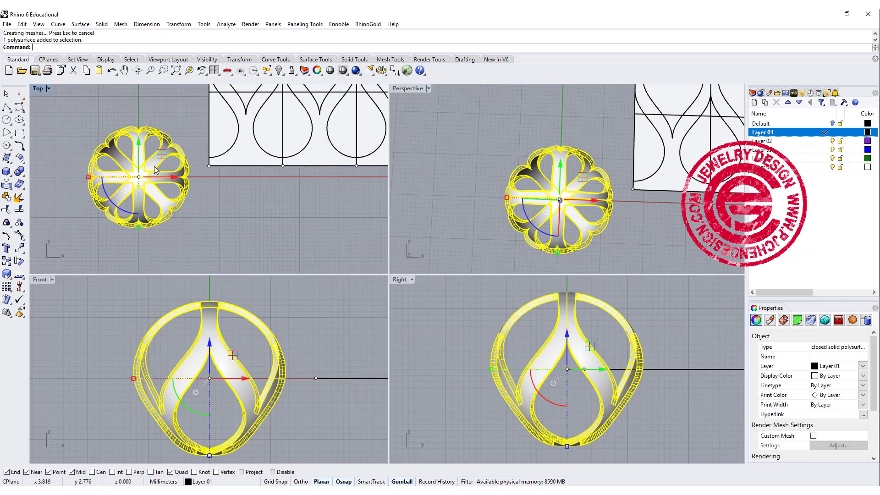
pyautogui.hotkey('ctrl', 'c')
pyautogui.hotkey('ctrl', 'v')
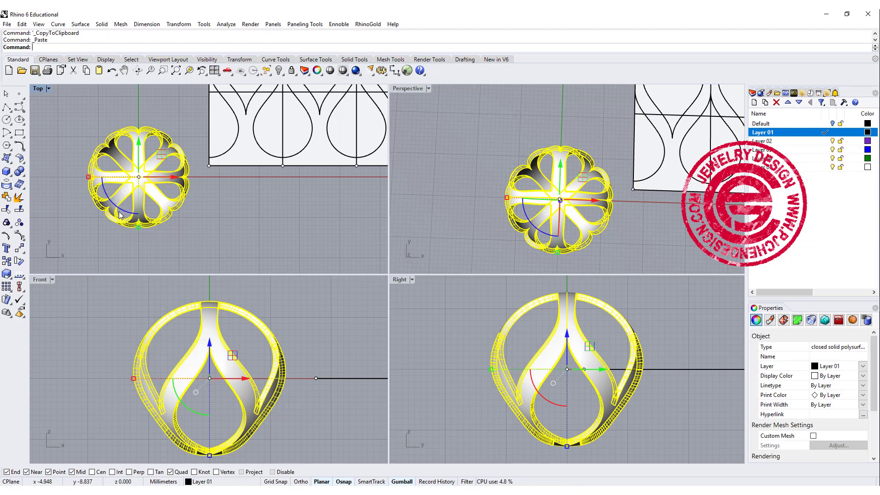
# Try rotating the pasted cage by 22.5 degrees about its vertical axis in the Top view, inspect it and undo the rotation
pyautogui.click(121, 212)
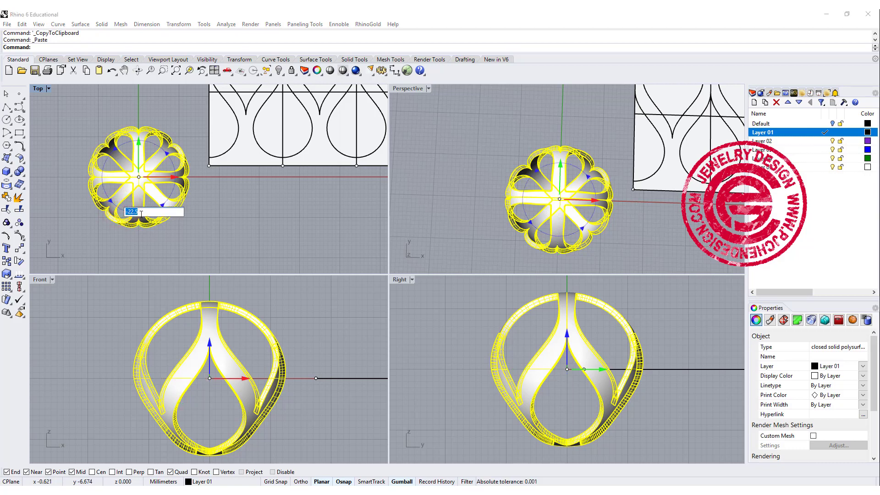
pyautogui.write('22.5')
pyautogui.press('Return')
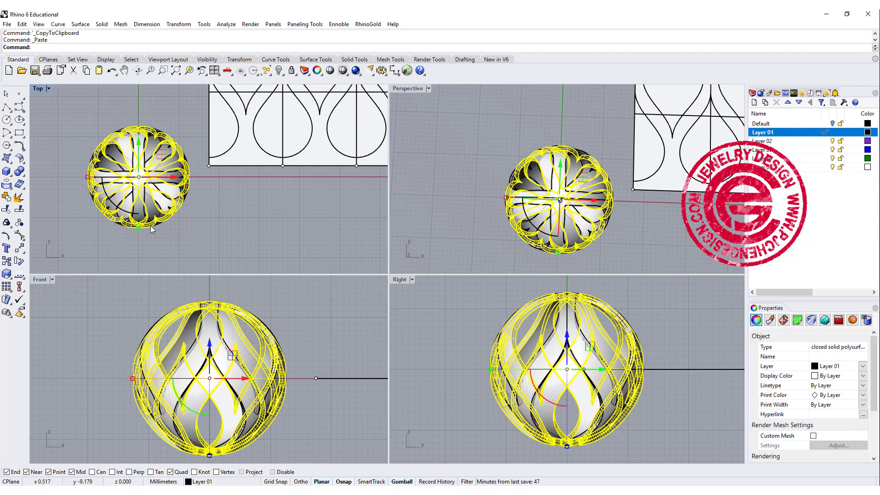
pyautogui.click(219, 235)
pyautogui.moveTo(551, 223); pyautogui.dragTo(537, 197, button='right')
pyautogui.scroll(5, 550, 169)
pyautogui.hotkey('ctrl', 'z')
pyautogui.scroll(2, 131, 222)
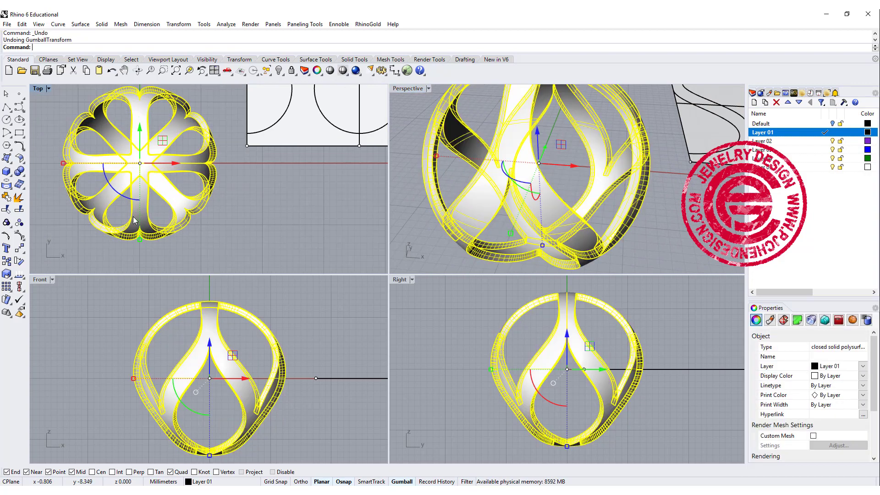
# Try a freehand rotation of the pasted cage about its vertical axis in the Top view and undo it
pyautogui.moveTo(104, 190); pyautogui.dragTo(123, 199)
pyautogui.click(207, 250)
pyautogui.moveTo(523, 216); pyautogui.dragTo(509, 153, button='right')
pyautogui.hotkey('ctrl', 'z')
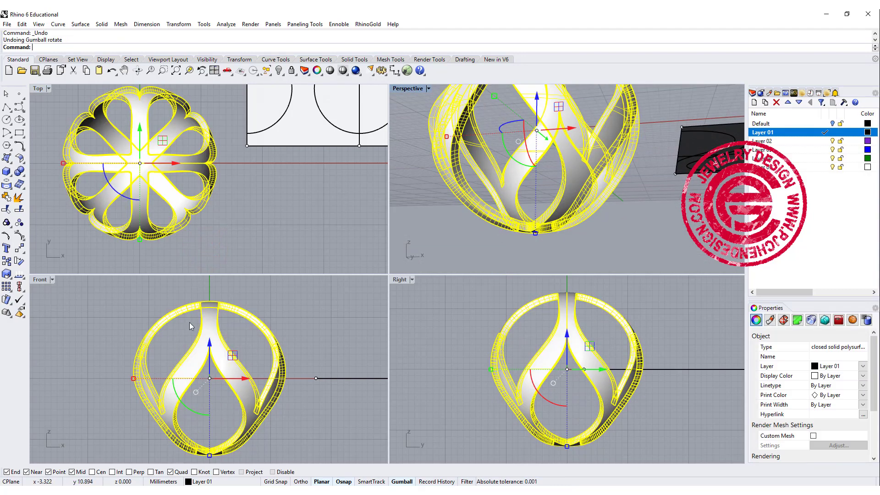
# Rotate the pasted cage freehand counterclockwise in the Front view so its bands cross the original's, and inspect the double cage in a maximized Perspective view
pyautogui.moveTo(194, 411); pyautogui.dragTo(231, 414)
pyautogui.click(298, 441)
pyautogui.scroll(-5, 491, 215)
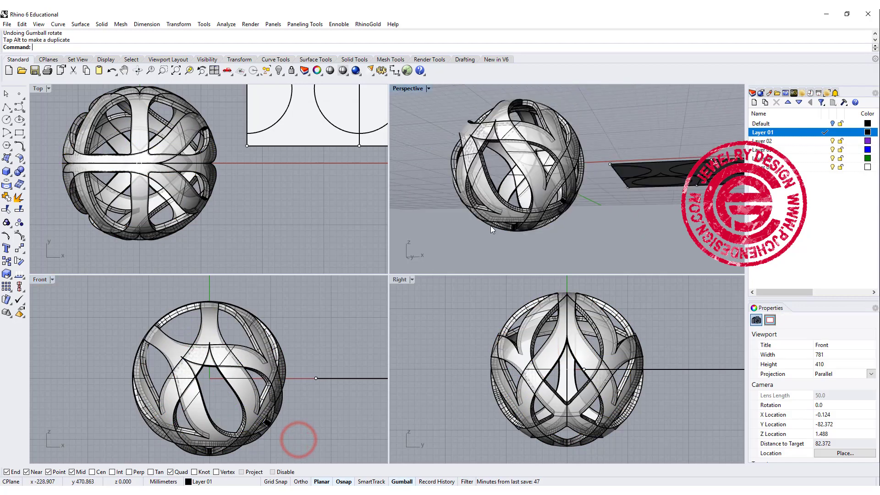
pyautogui.moveTo(509, 206); pyautogui.dragTo(519, 248, button='right')
pyautogui.doubleClick(408, 88)
pyautogui.scroll(-3, 375, 277)
pyautogui.scroll(5, 375, 277)
pyautogui.moveTo(413, 248); pyautogui.dragTo(404, 293, button='right')
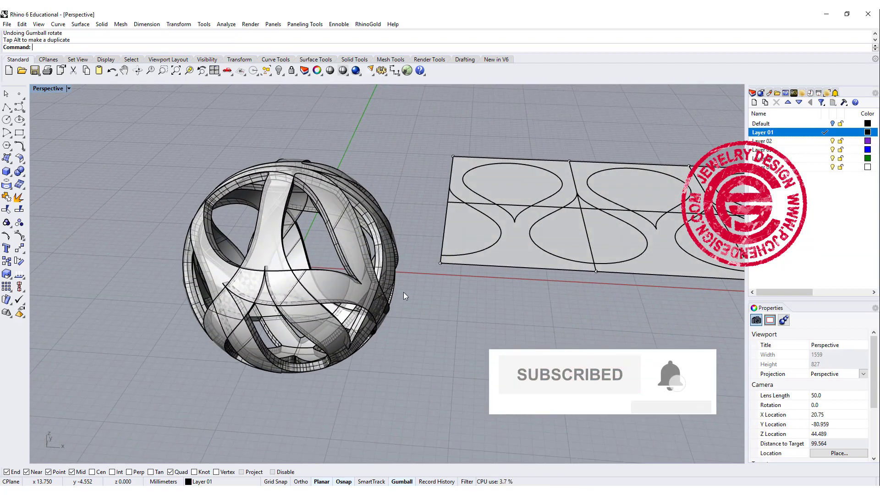